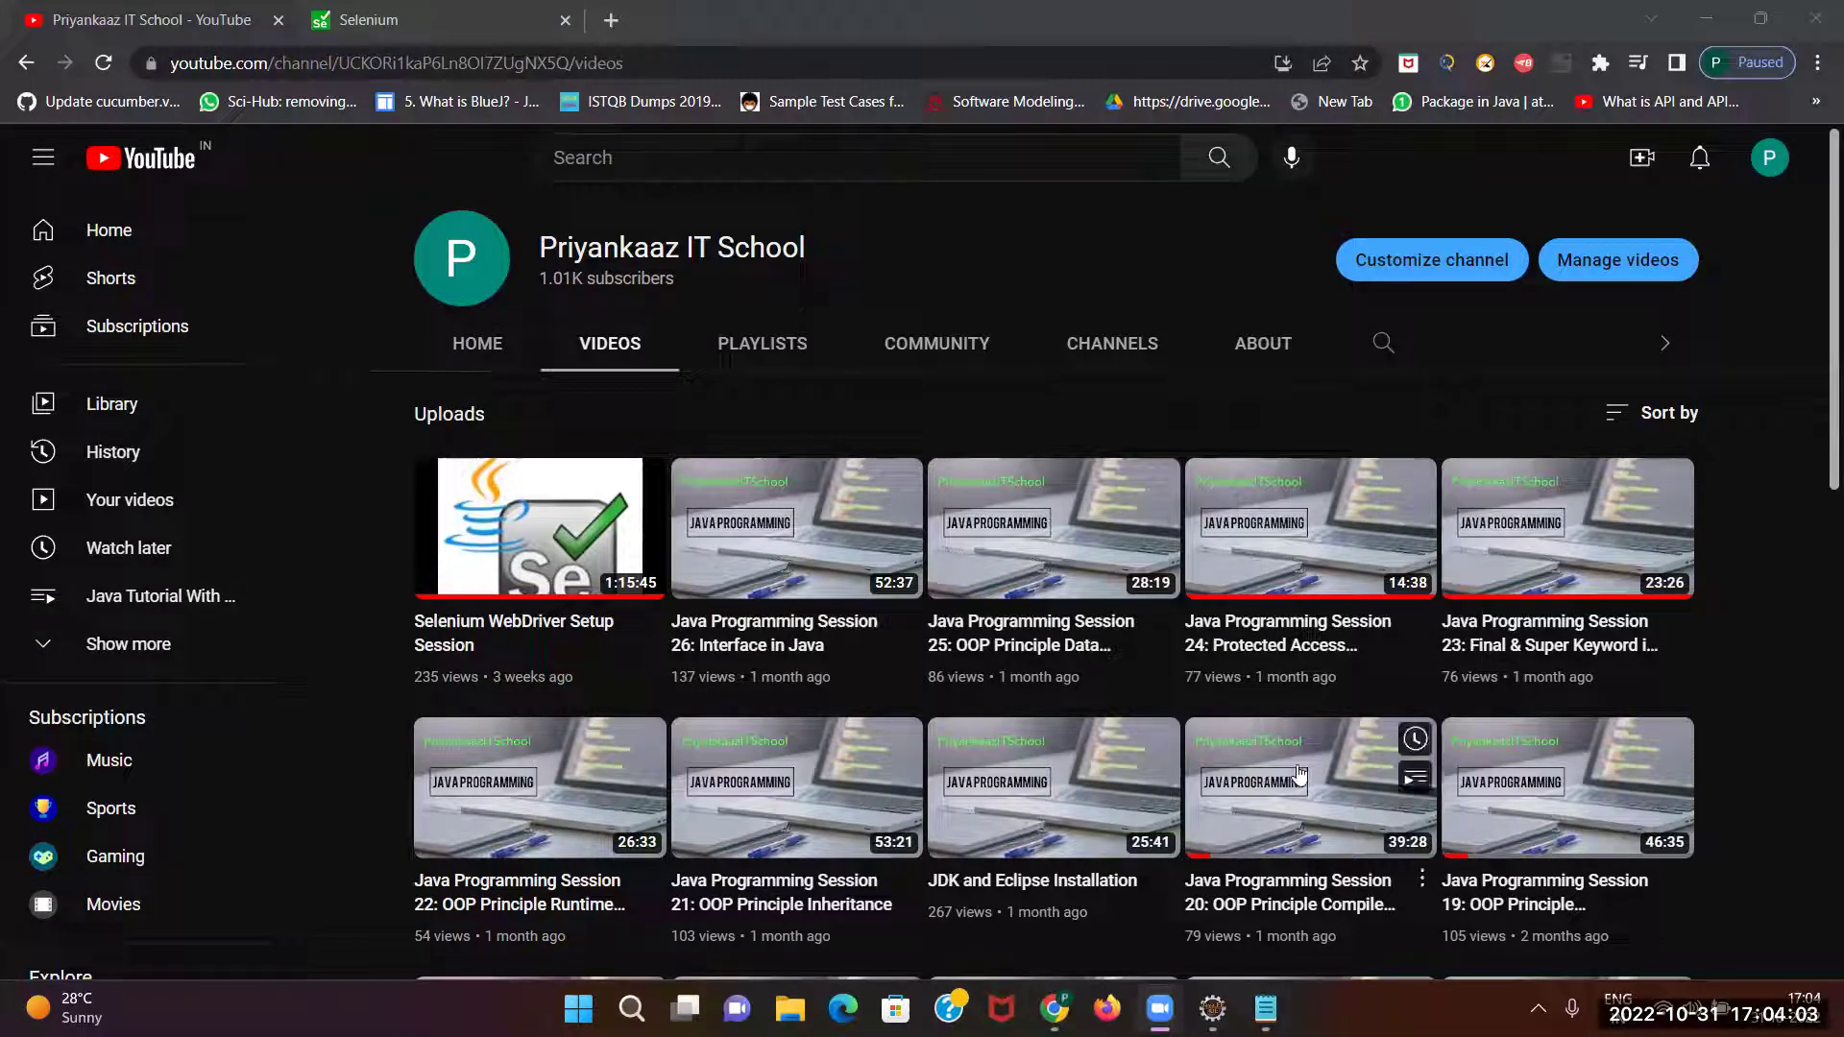
Maximize Notepad and add a 'setup microsoft' heading with a dashed underline below the Firefox notes.
left_click(1264, 1007)
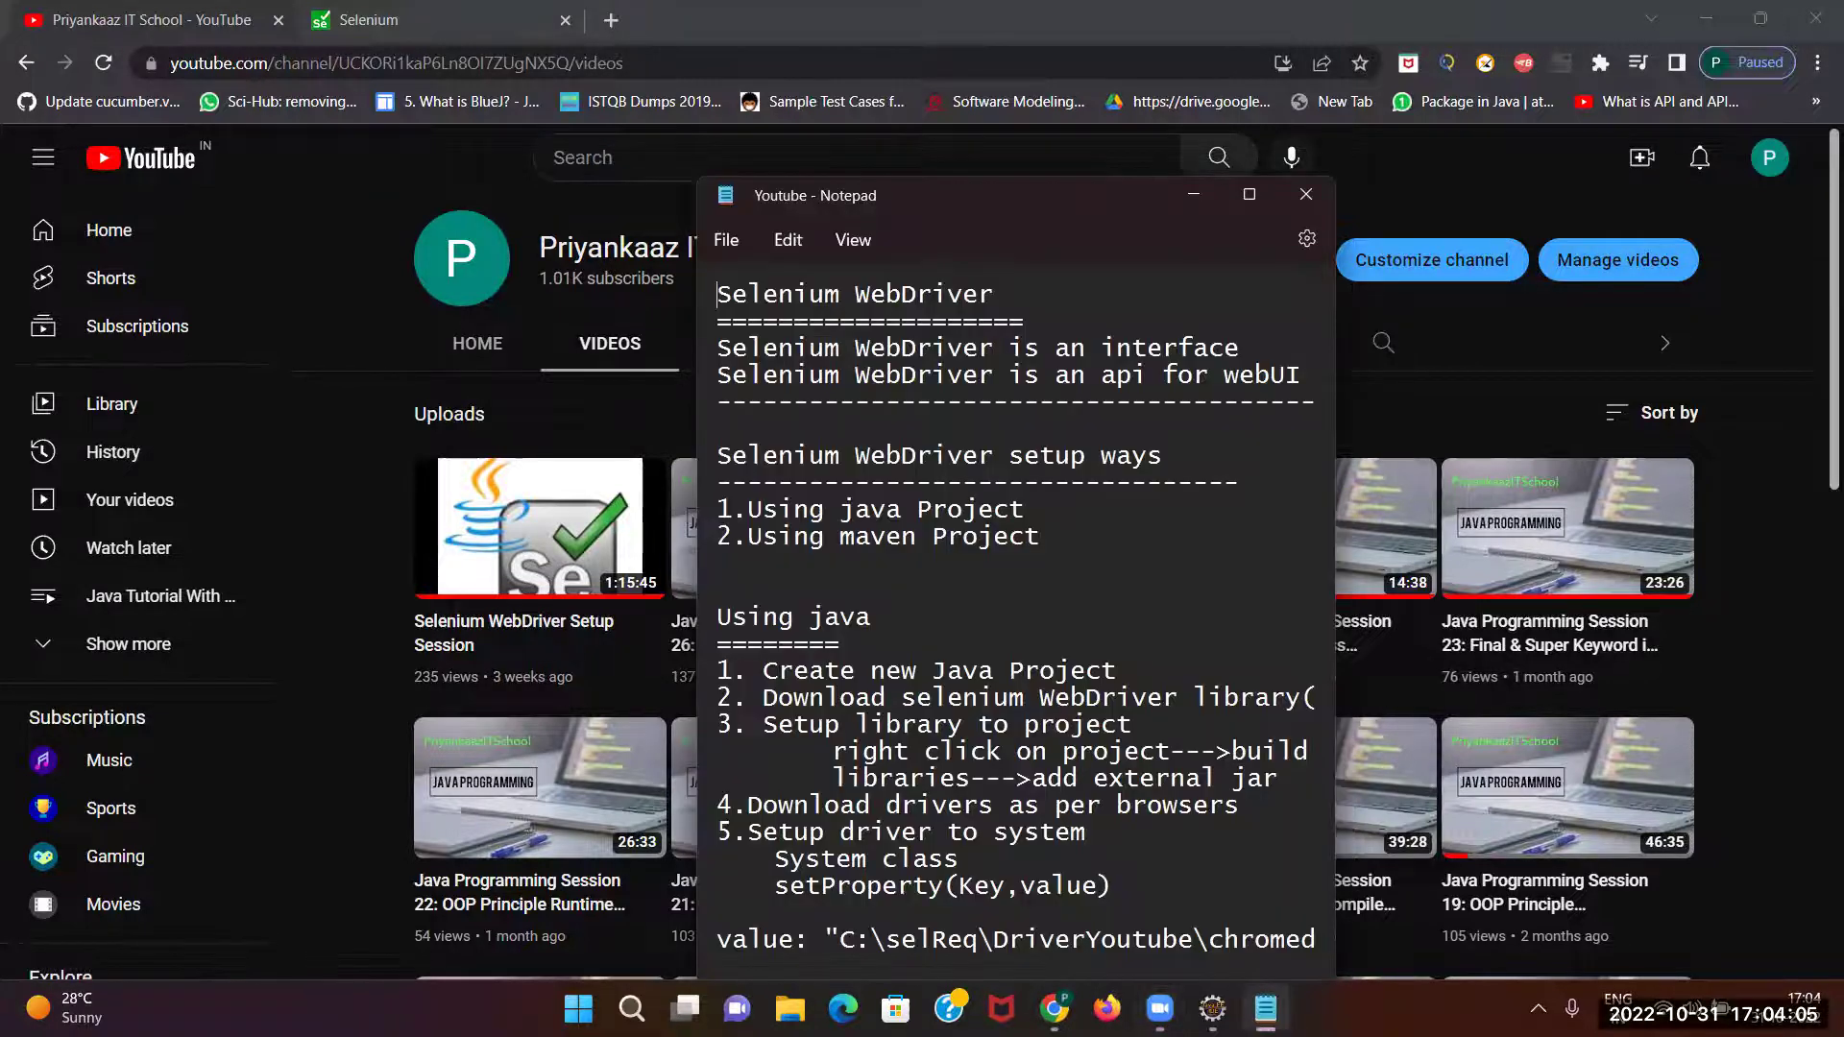
left_click(1254, 190)
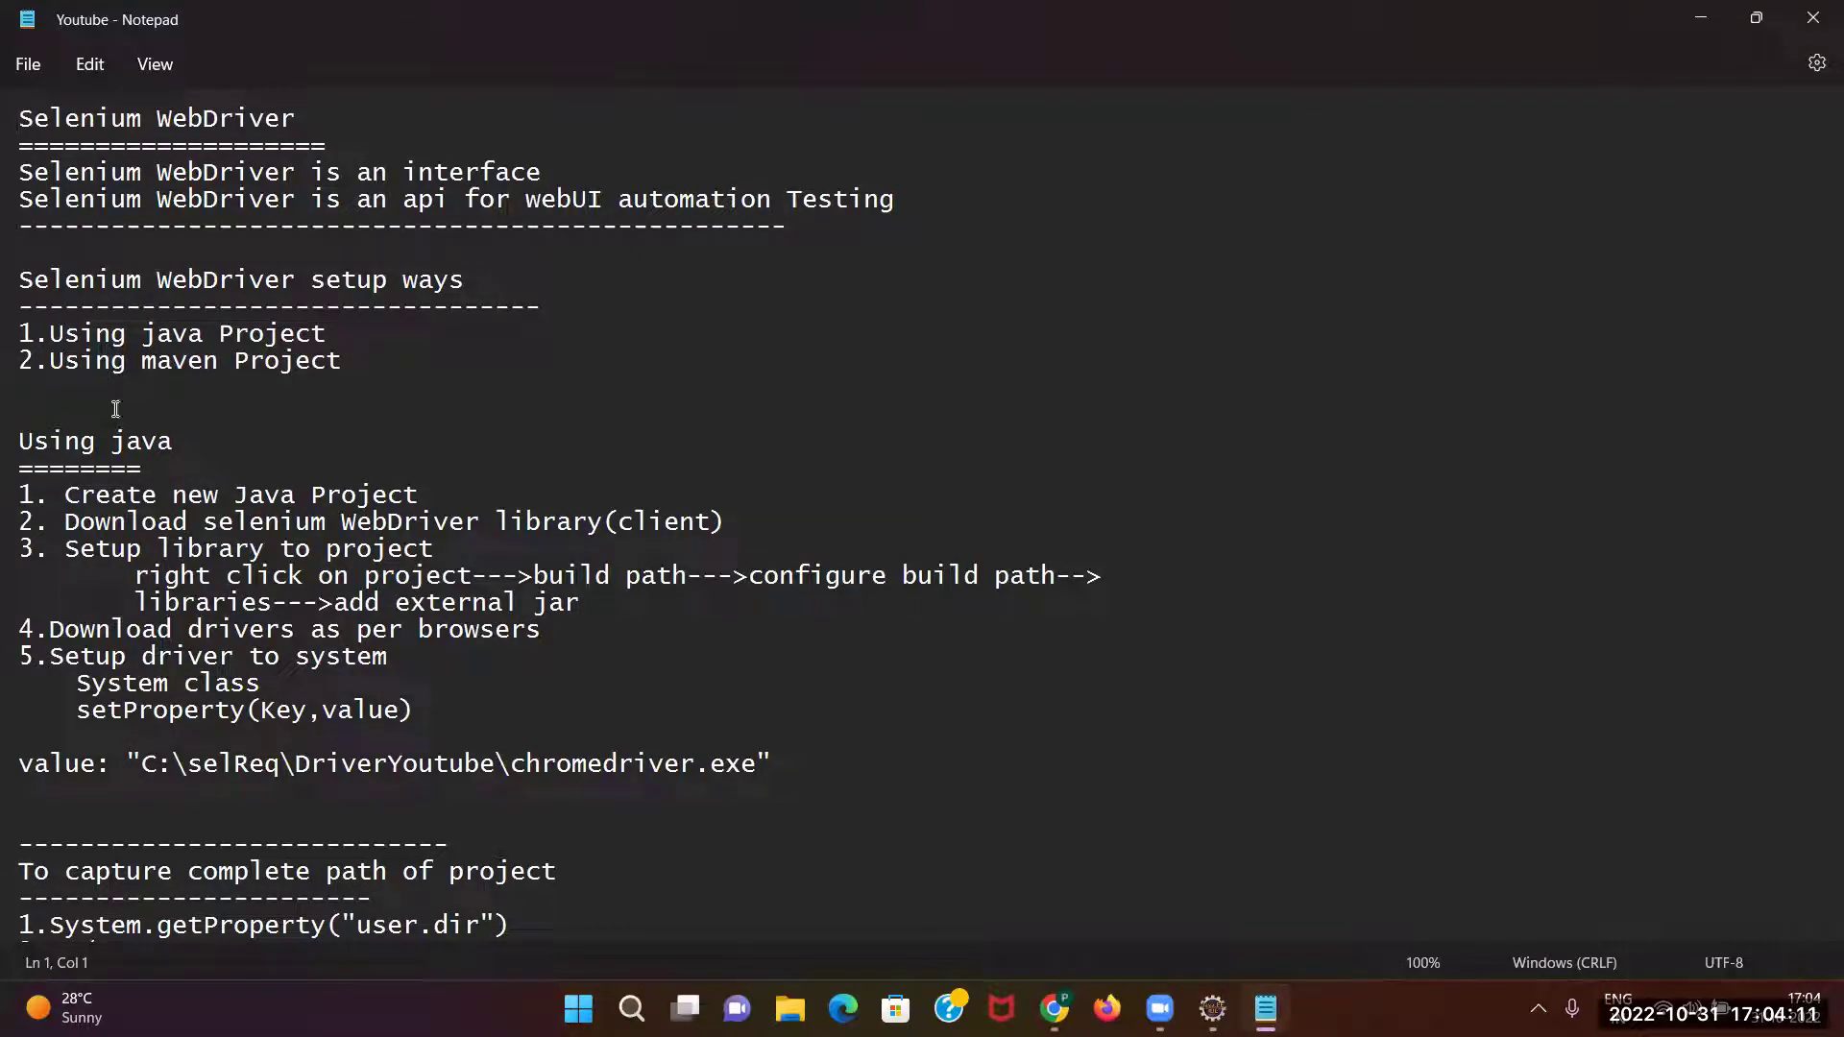
left_click(641, 818)
scroll(646, 818, "down", 2)
scroll(646, 819, "down", 3)
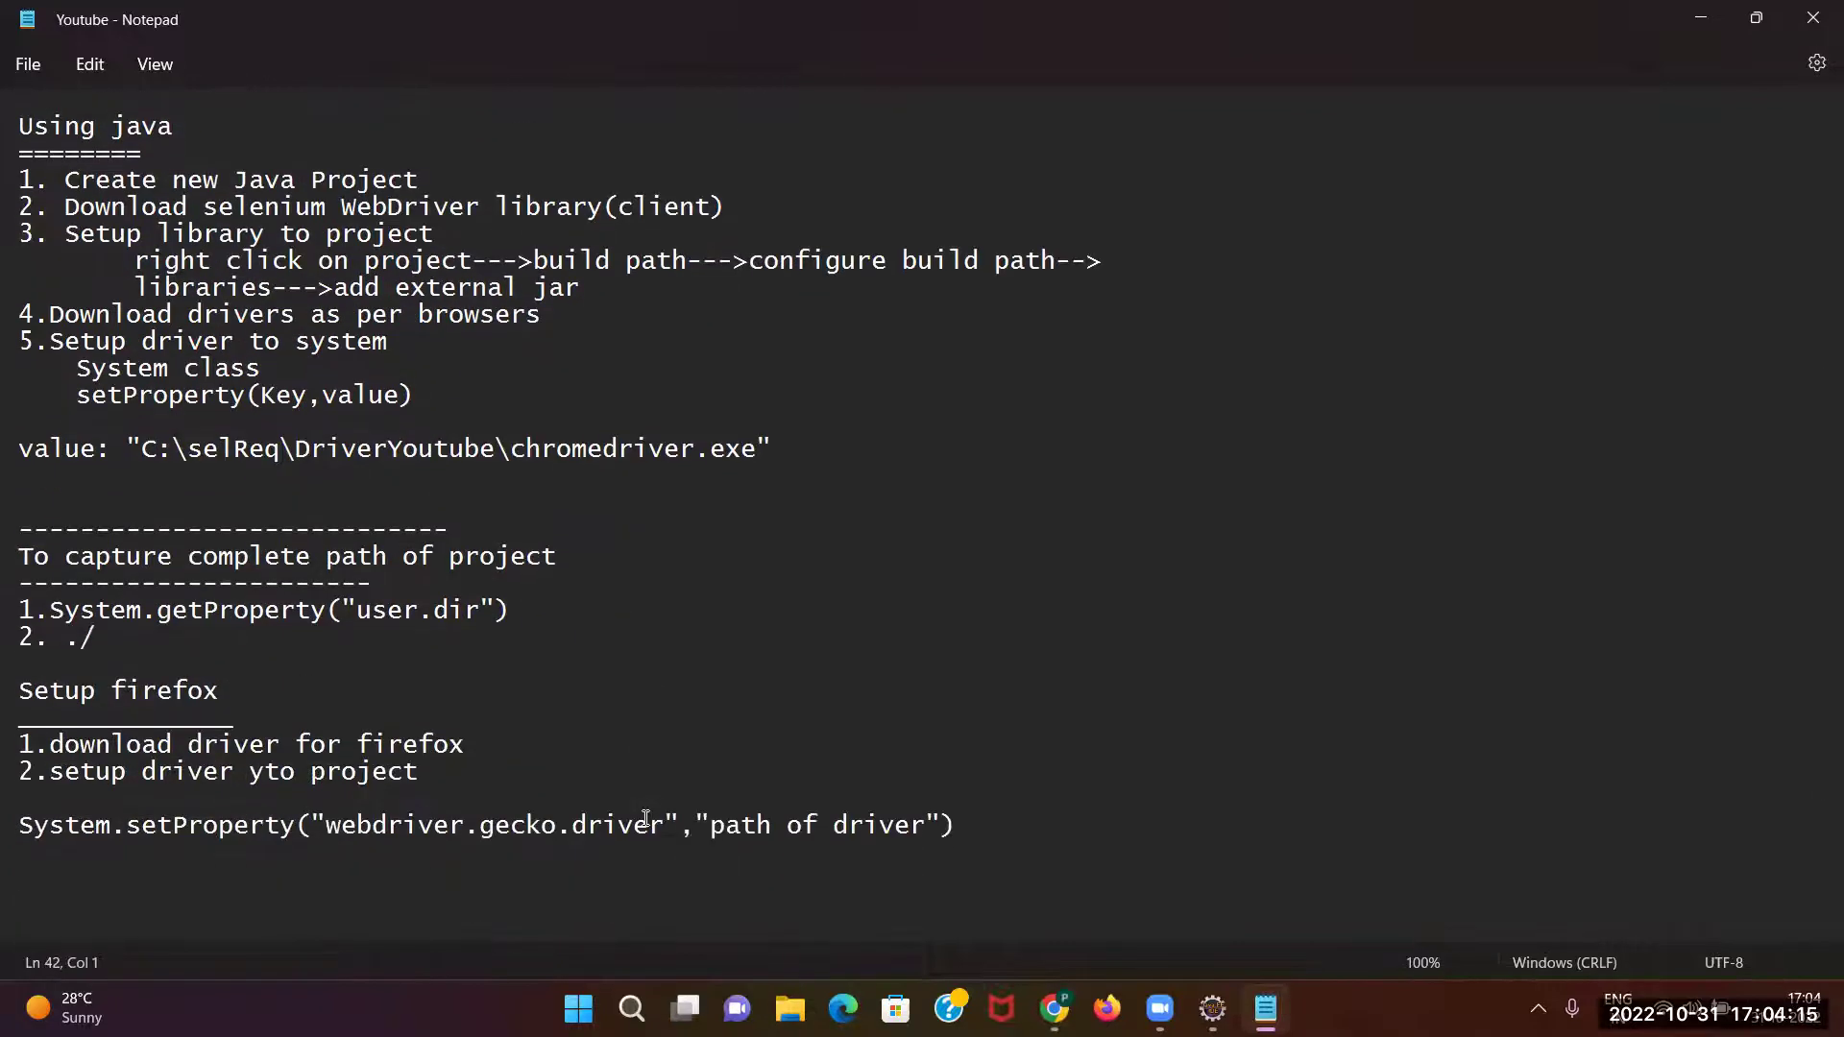
key("Up")
type("setup")
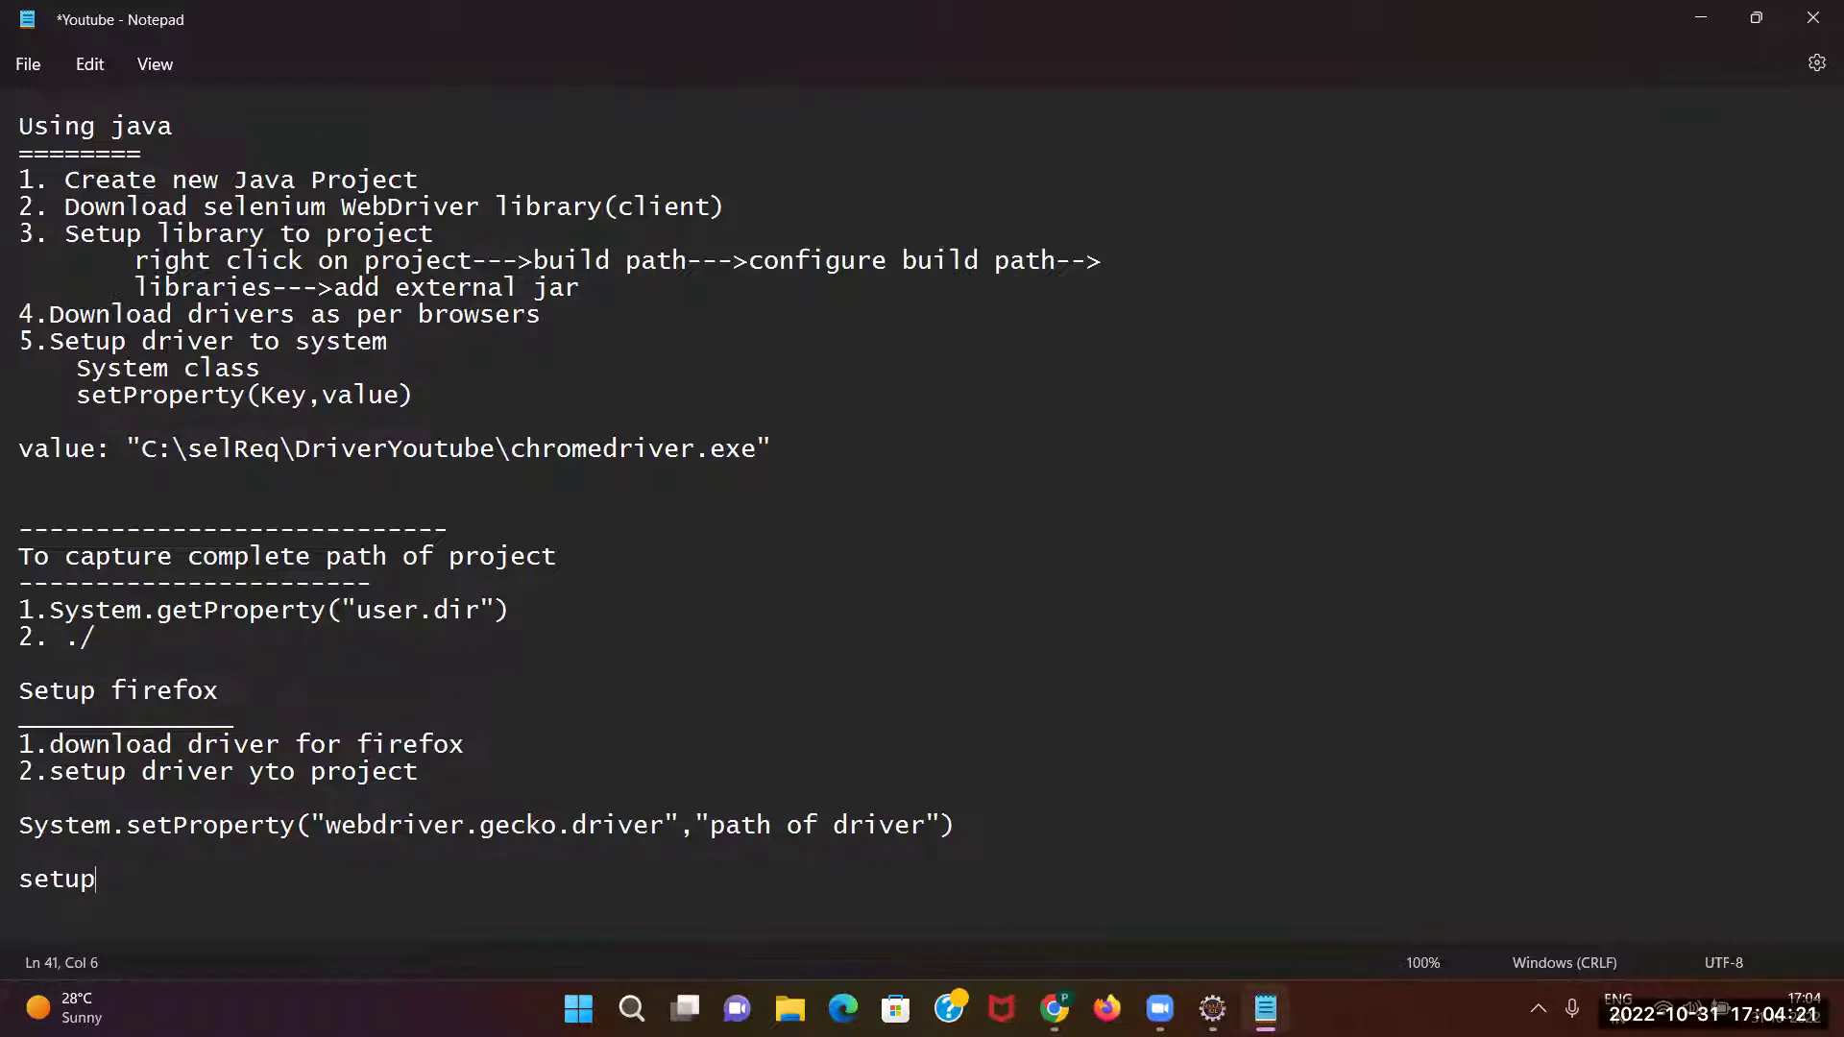
type(" microsoft")
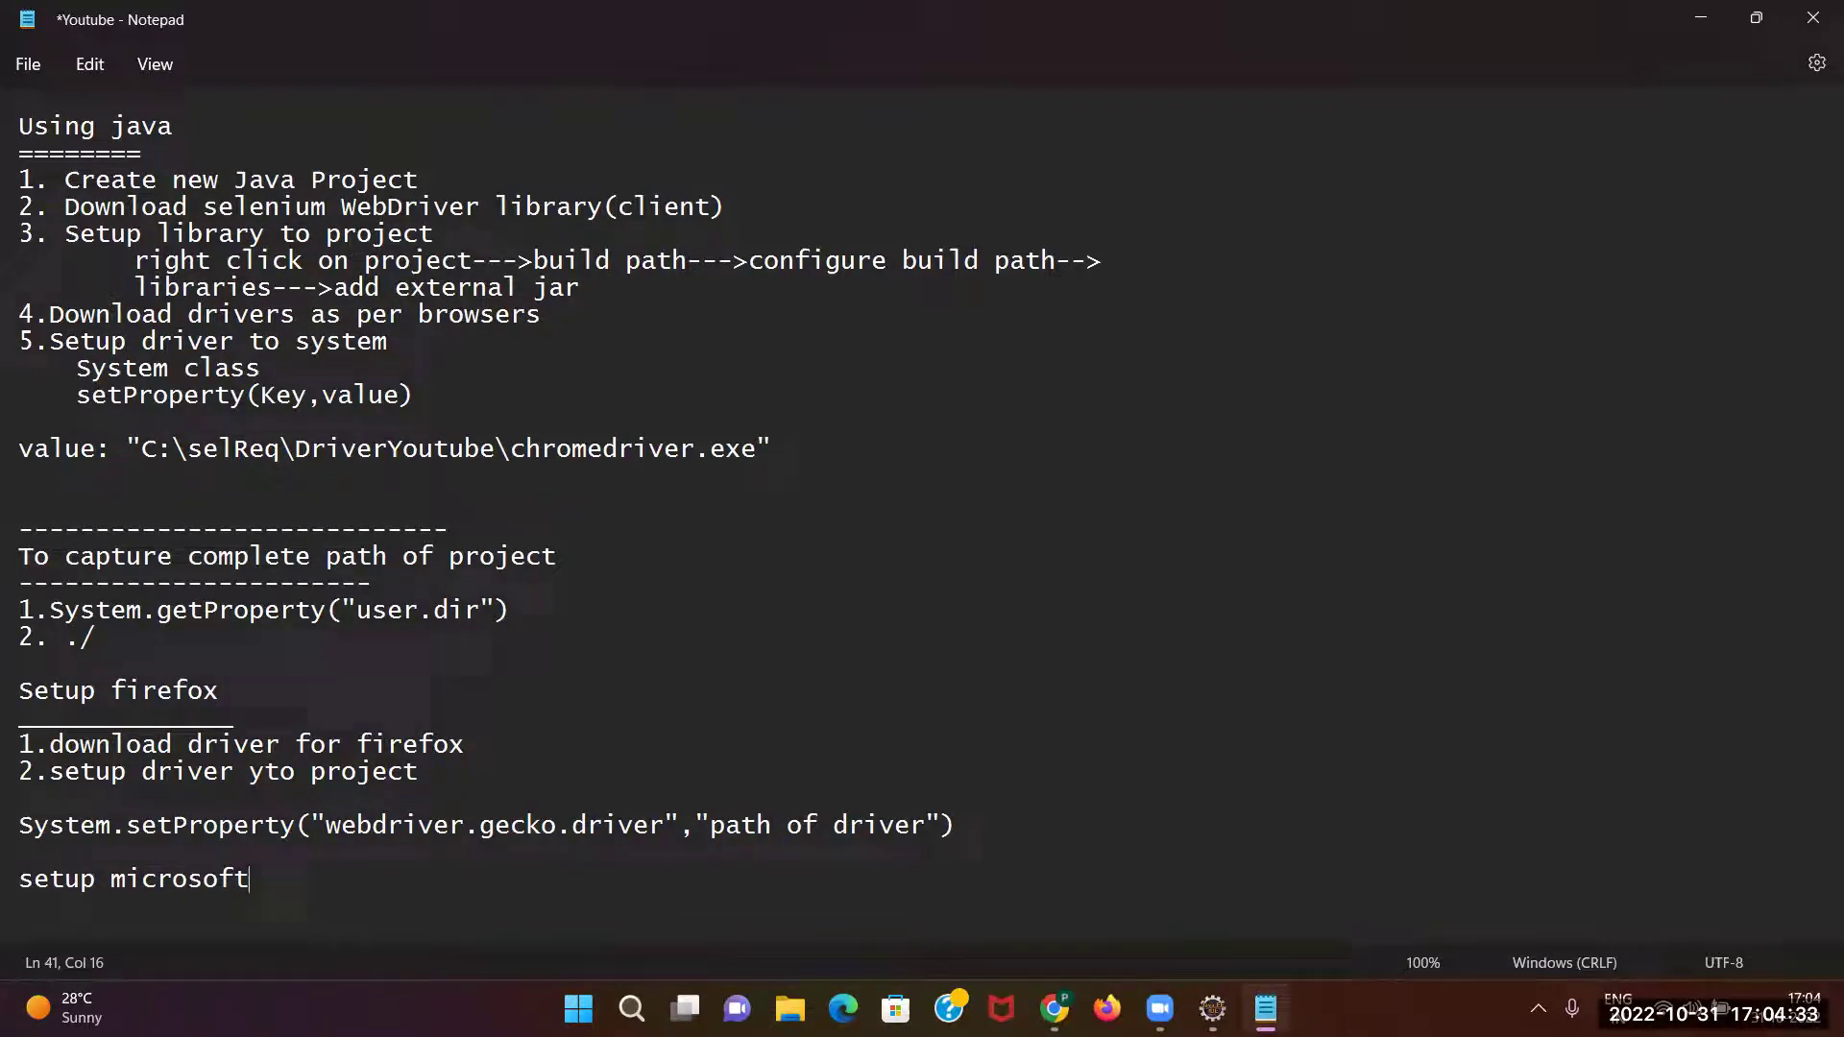
key("Return")
type("---------------------")
key("Return")
List the steps '1.download driver for microsoft edge' and '2. setup driver to project'.
type("1.")
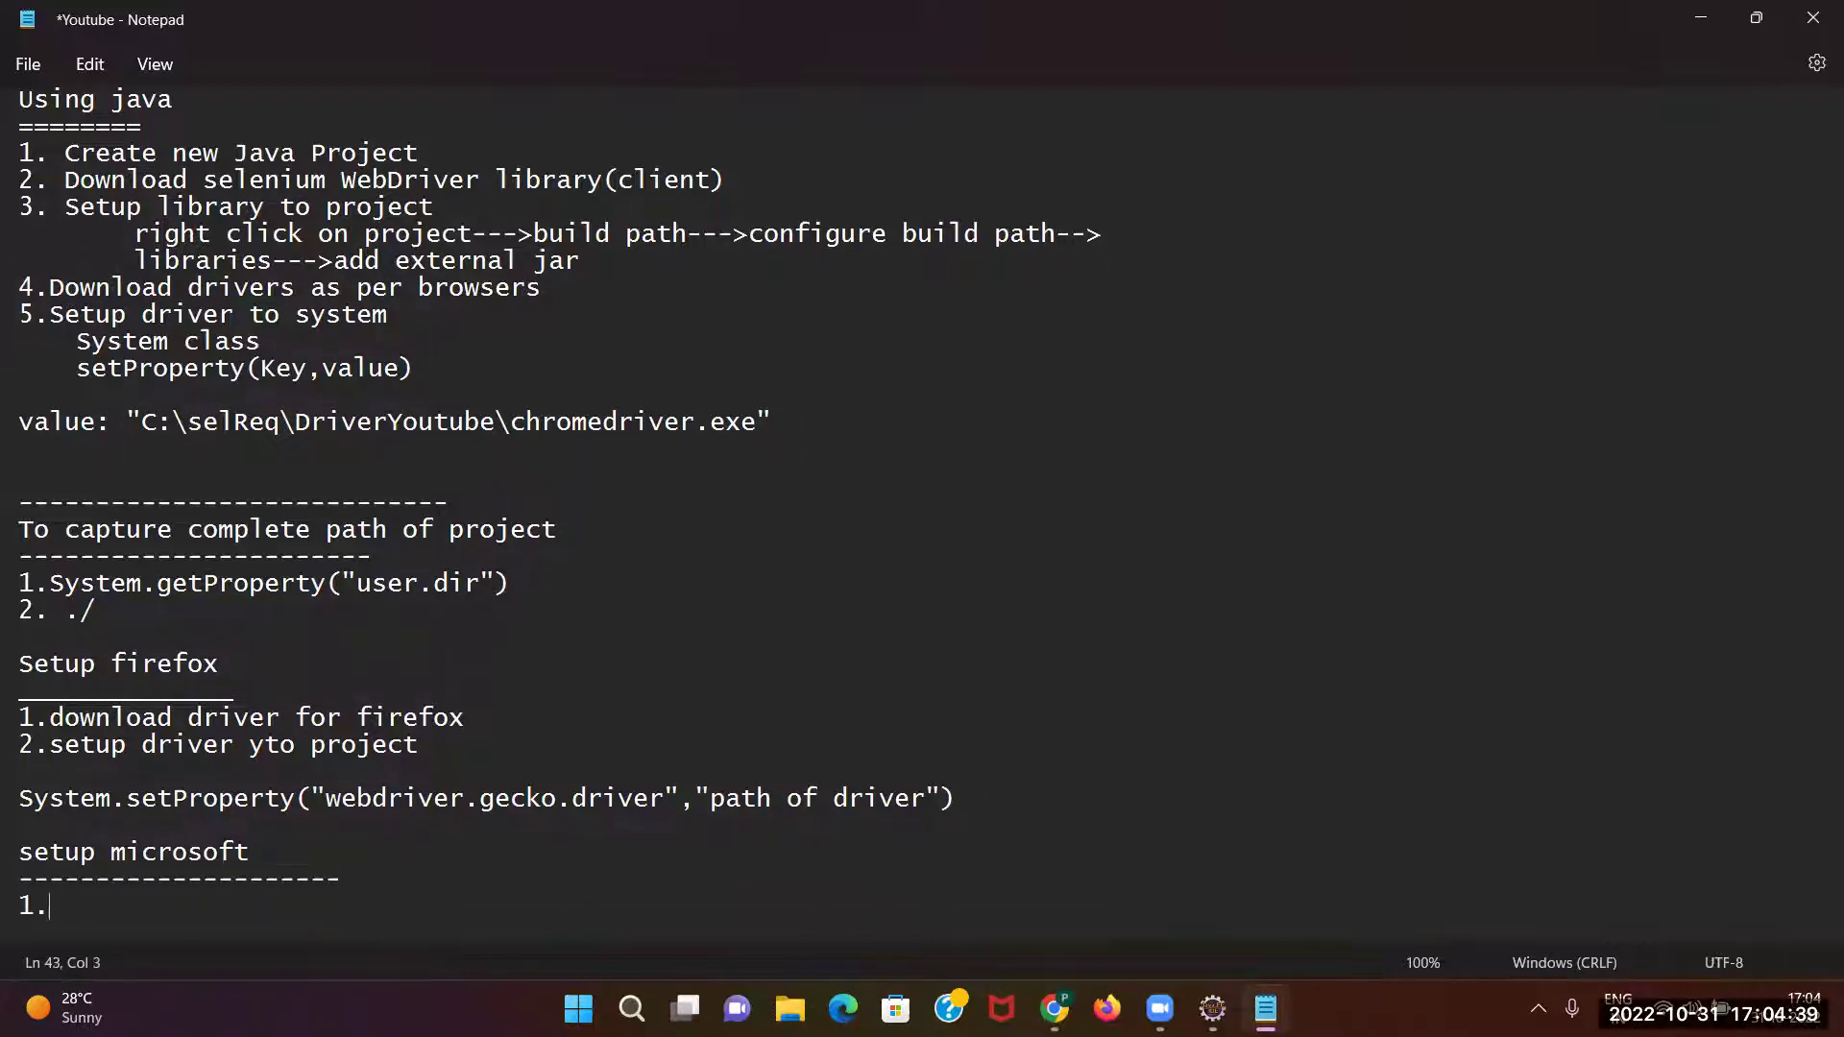
type("download d")
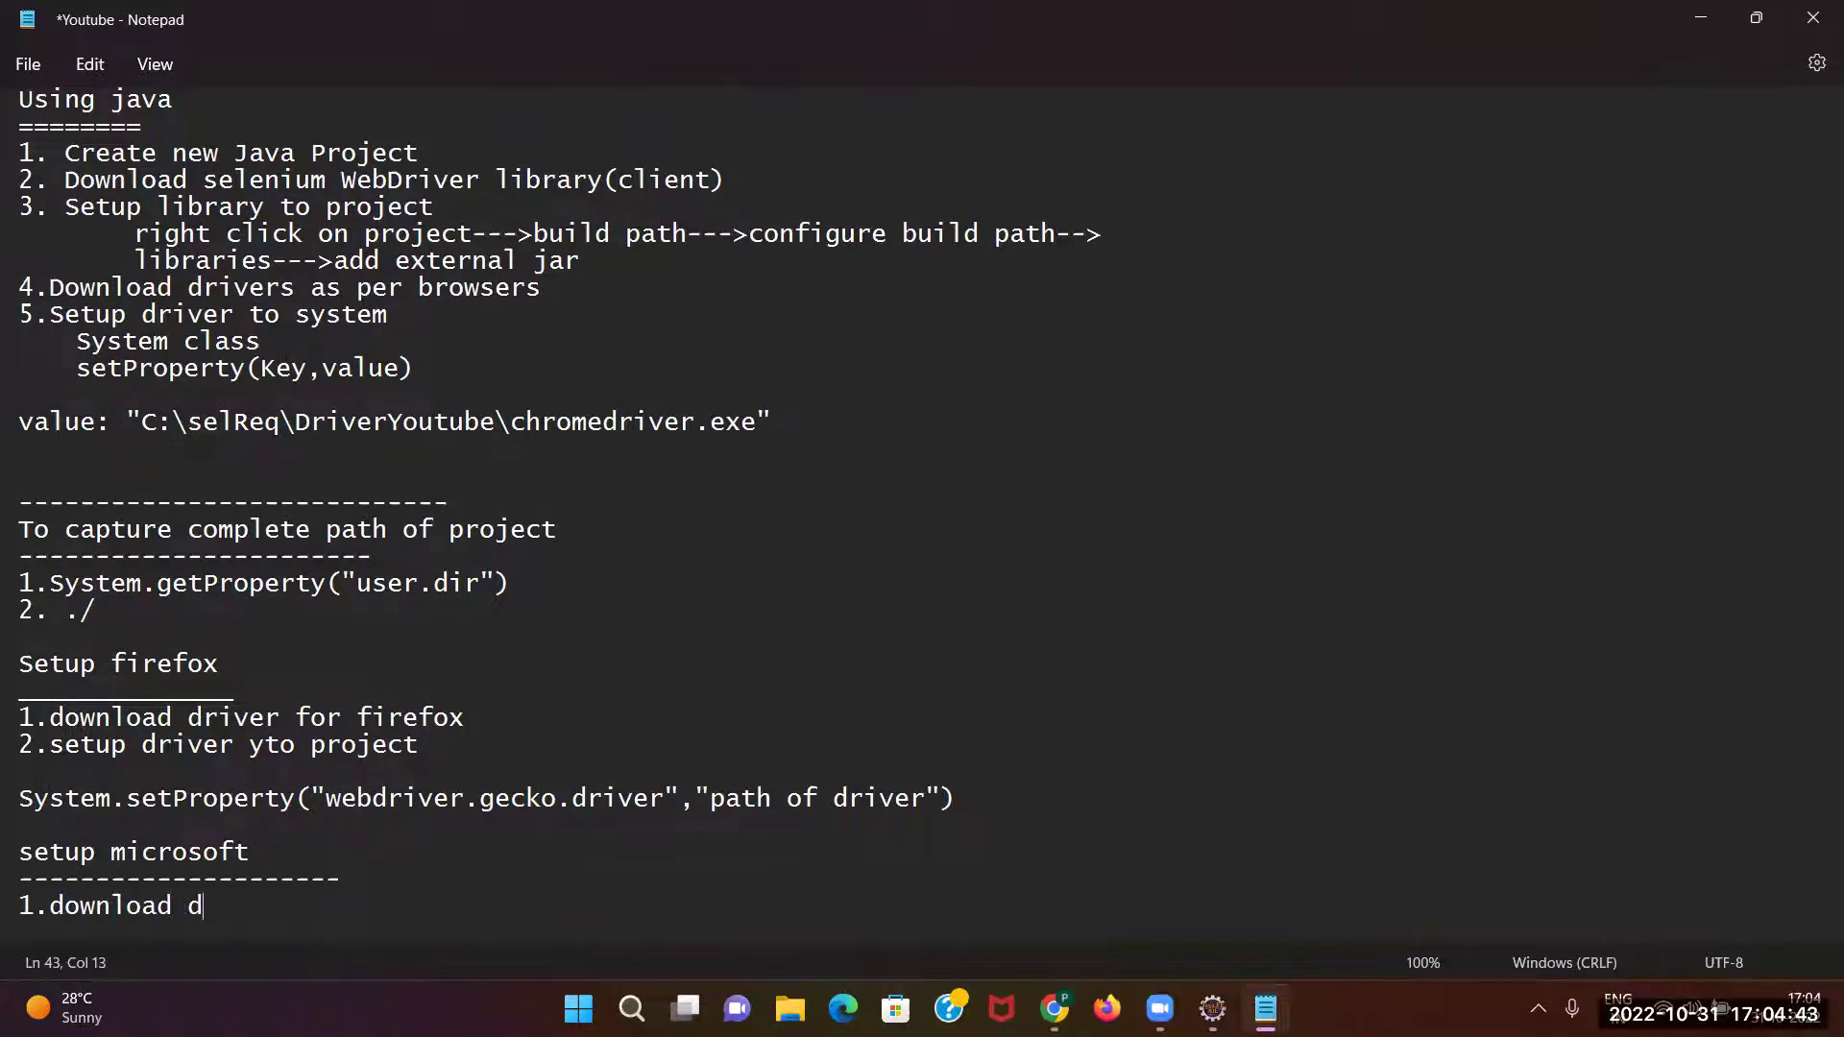
type("river for micro")
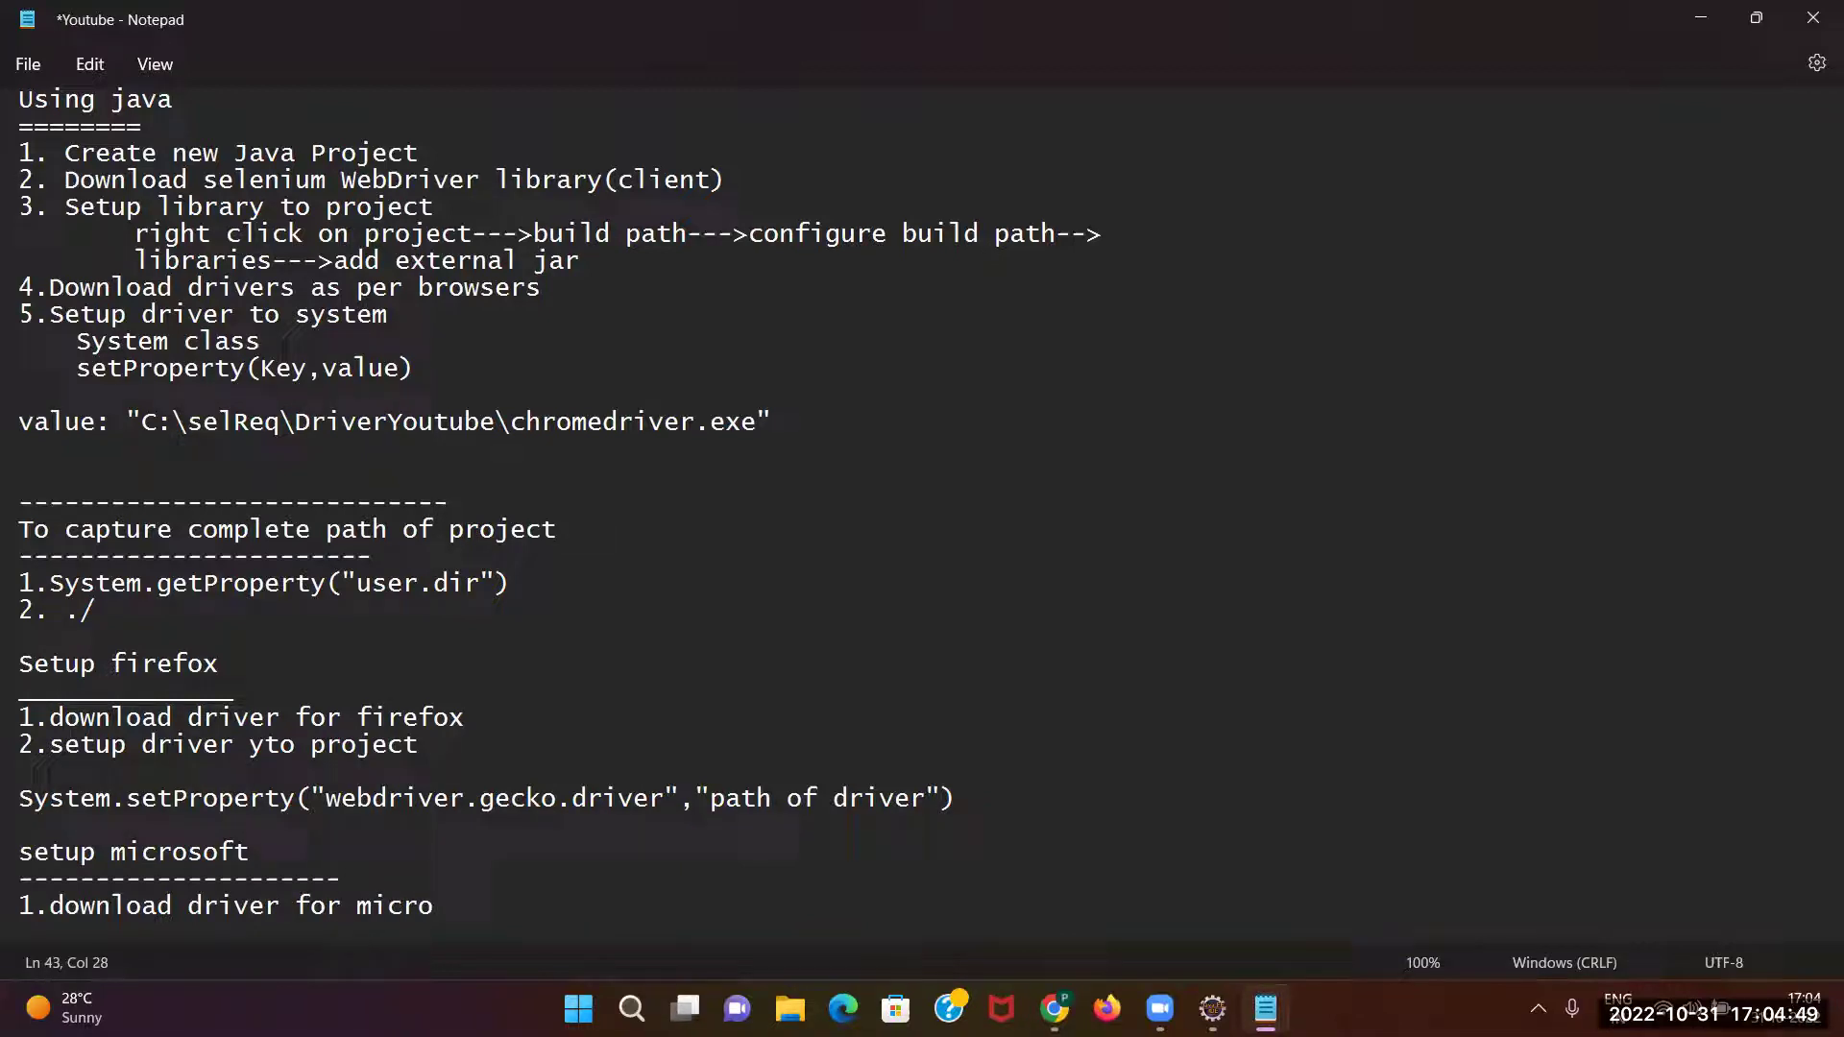
type("soft edg")
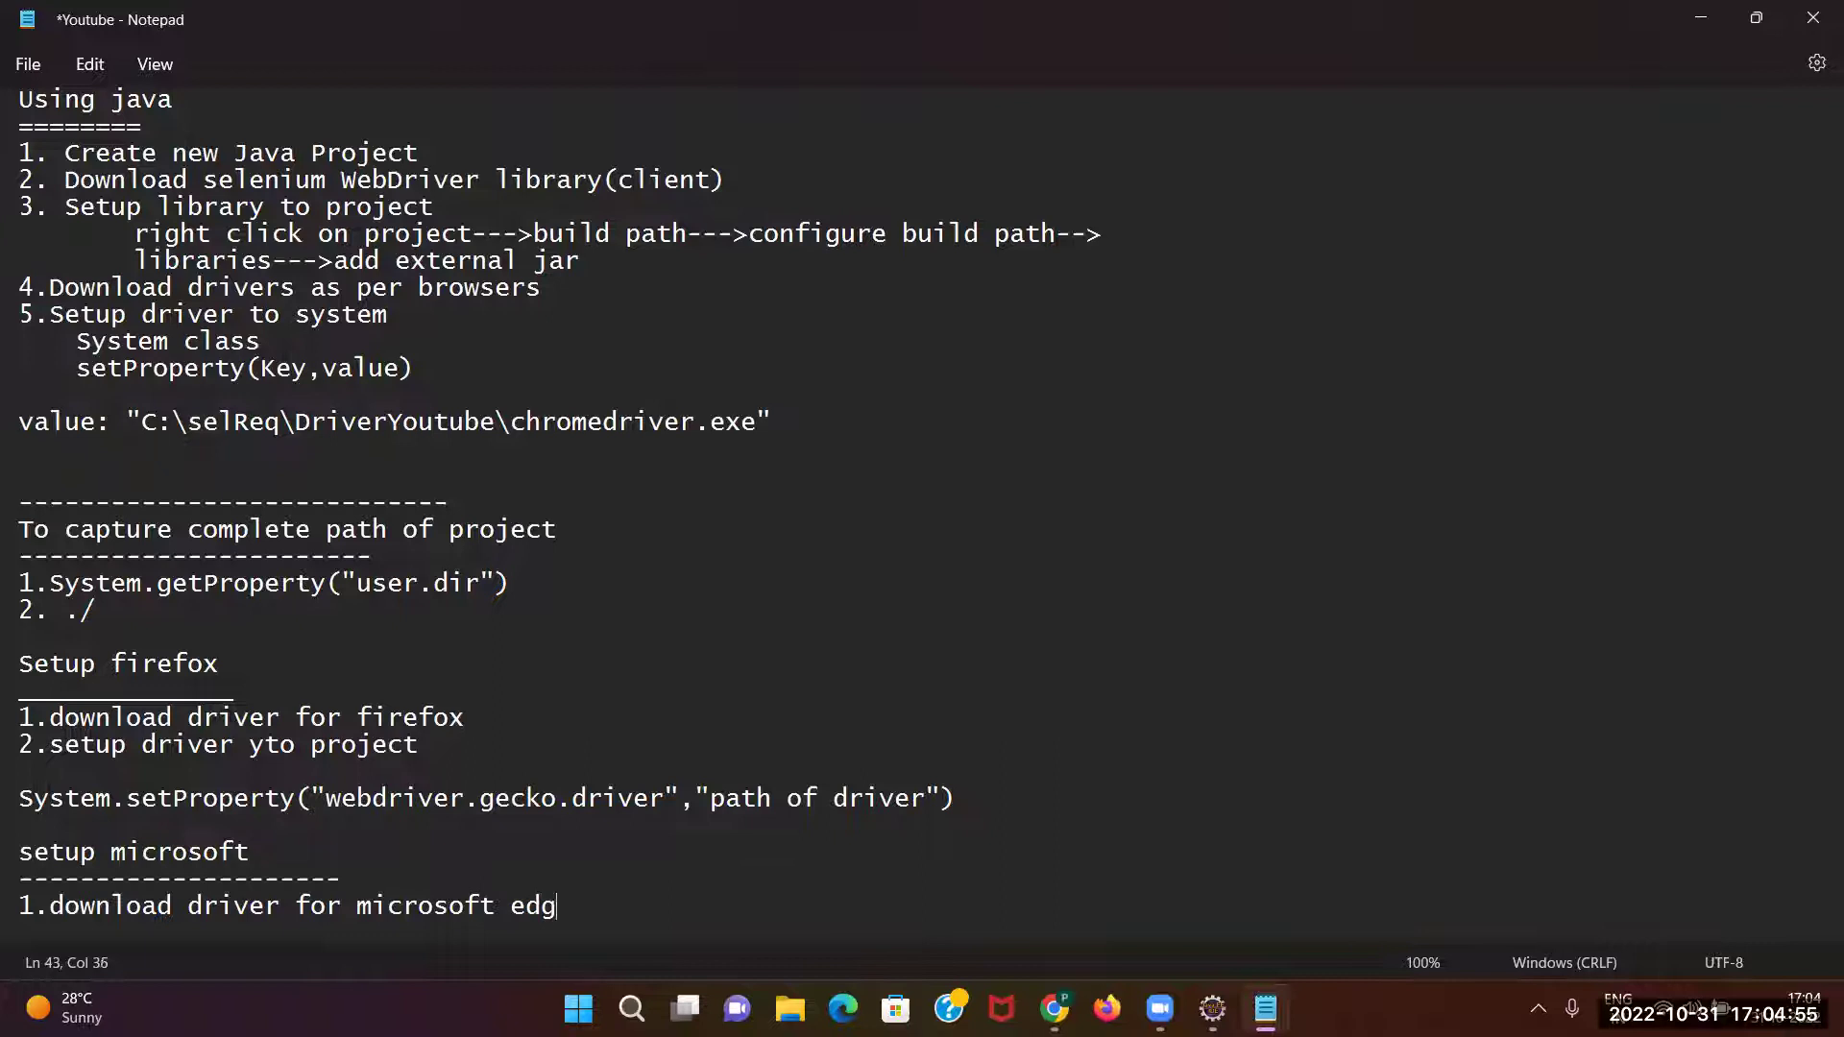
type("e")
key("Return")
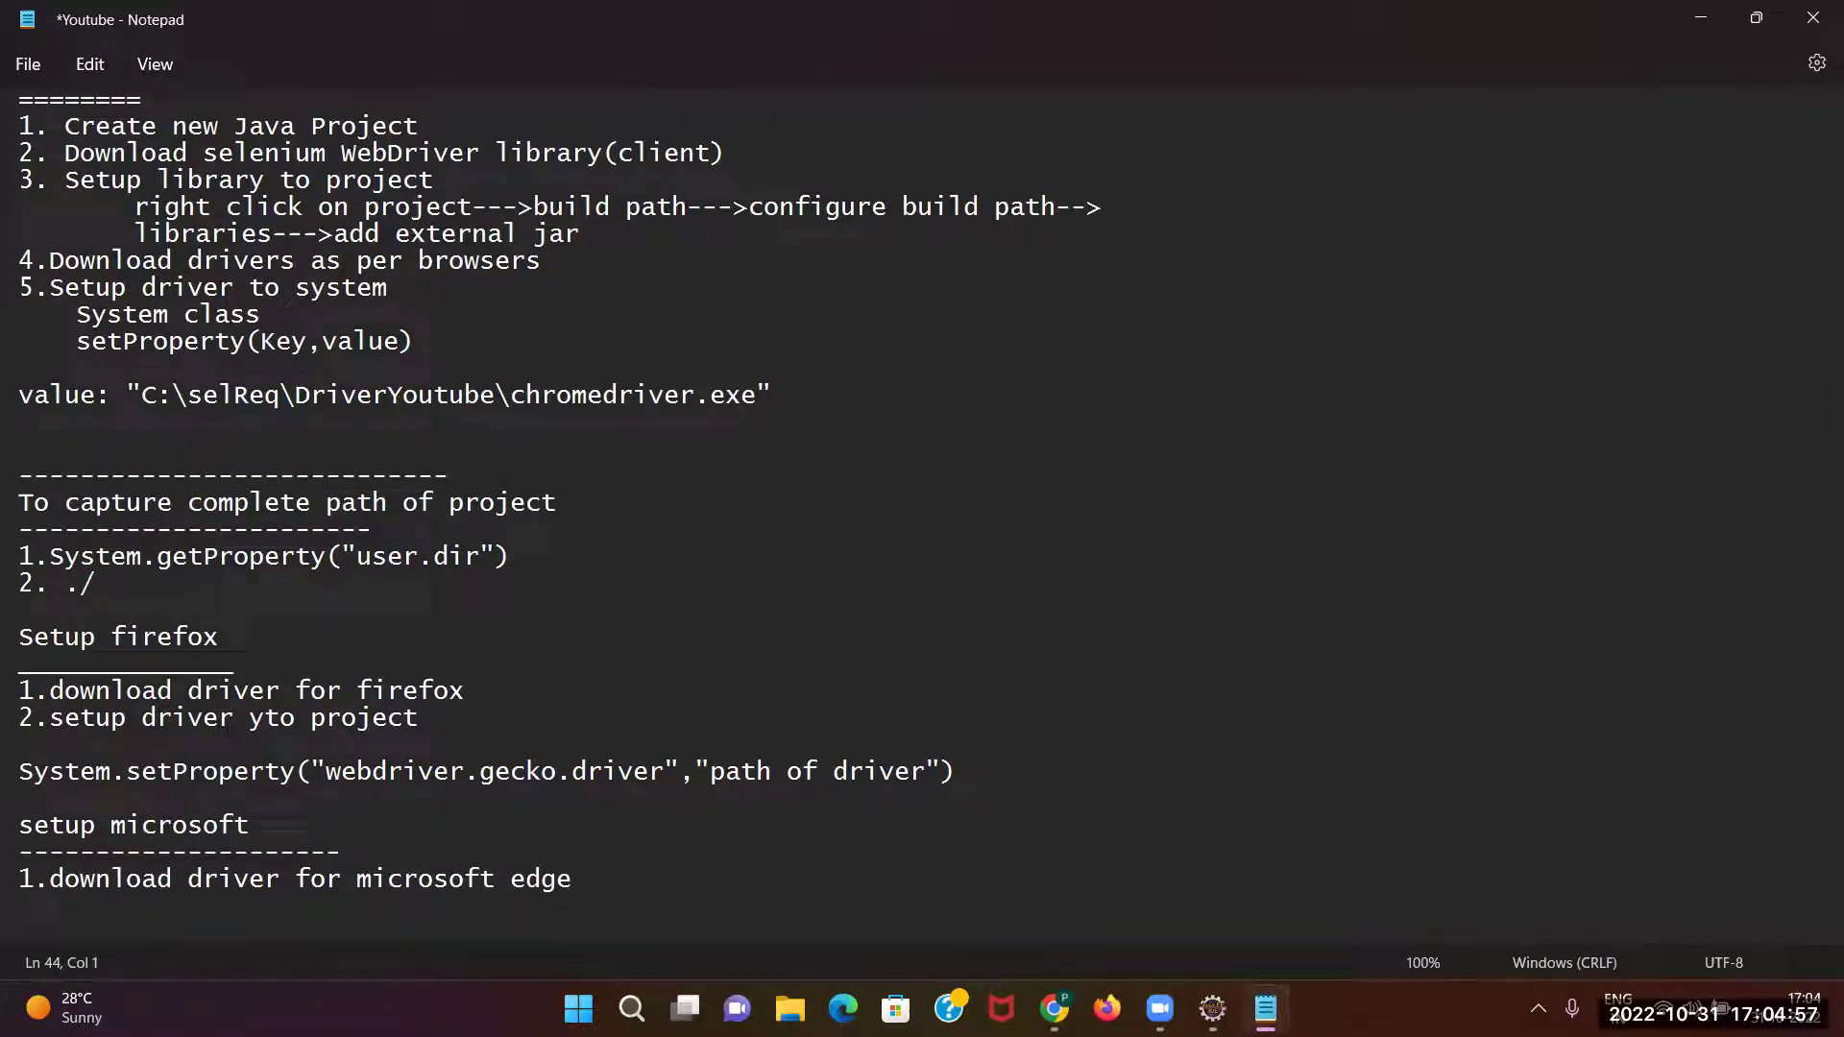
type("2. setup driver ")
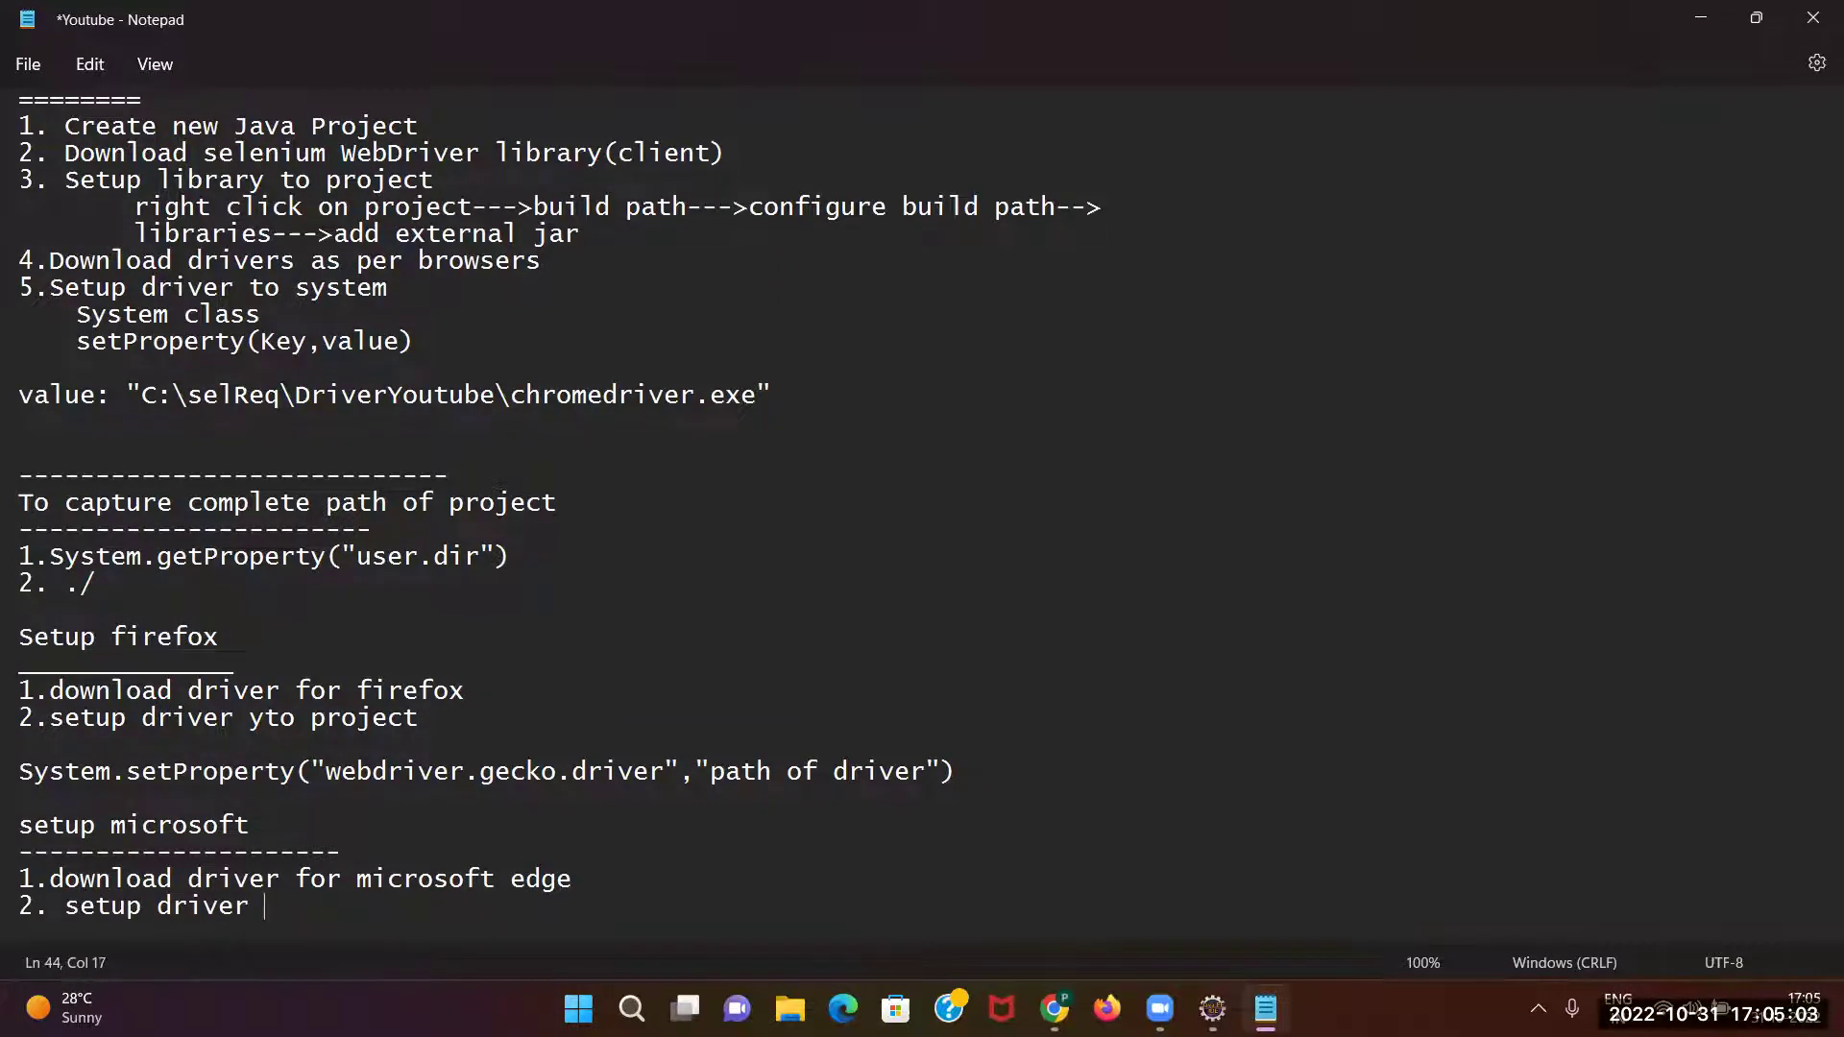
type("to project")
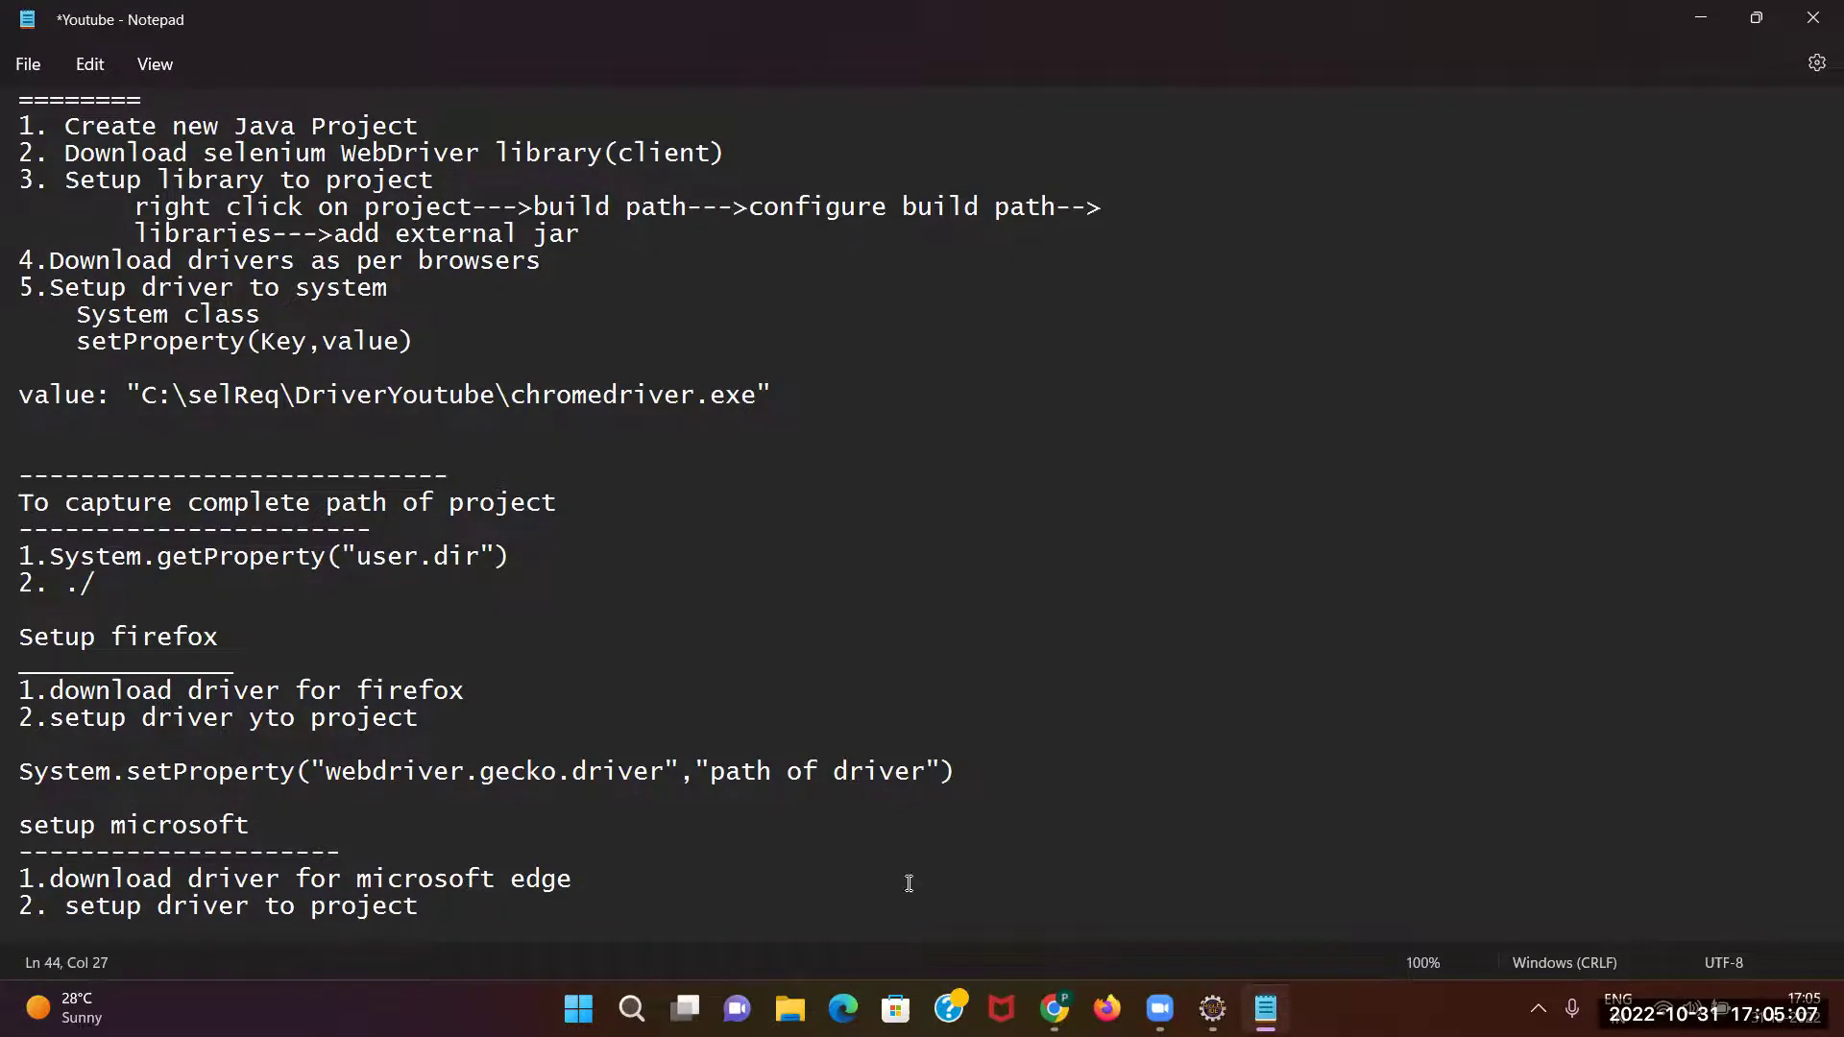
left_click(1055, 1009)
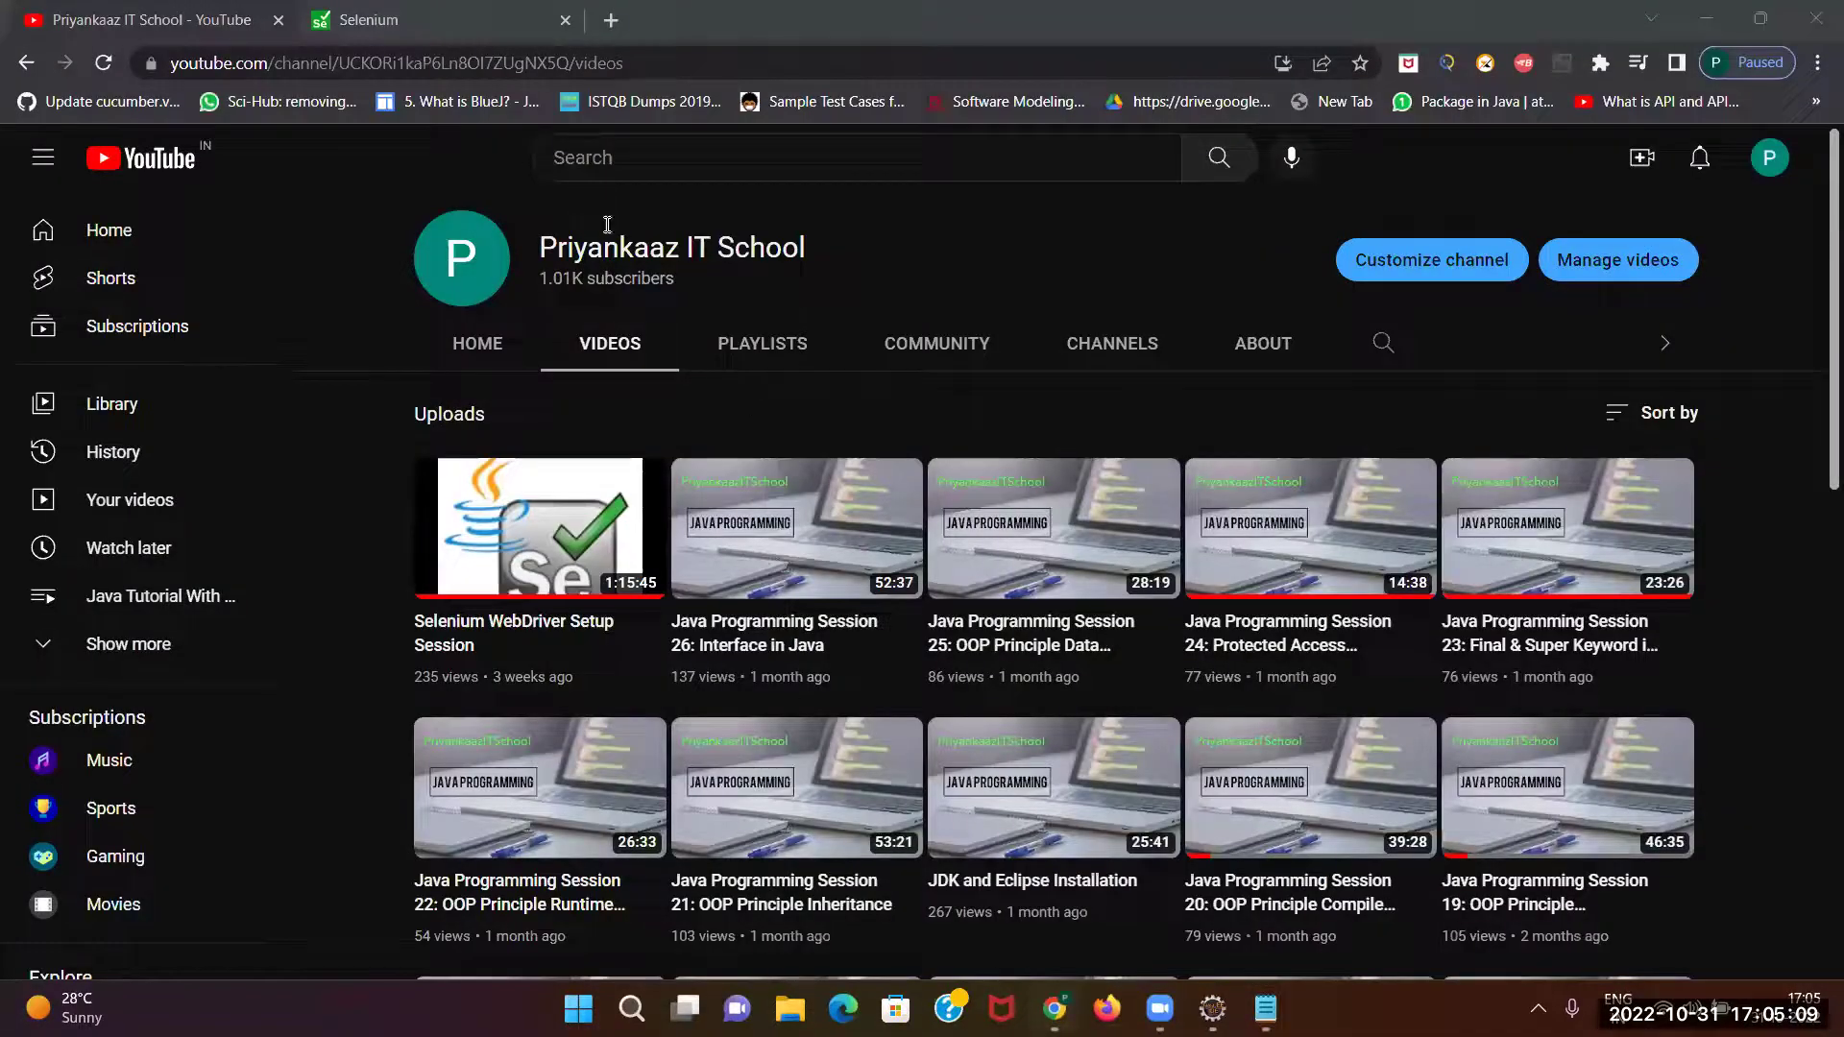
Switch to the Selenium tab showing the selenium.dev home page and Getting Started section.
left_click(359, 10)
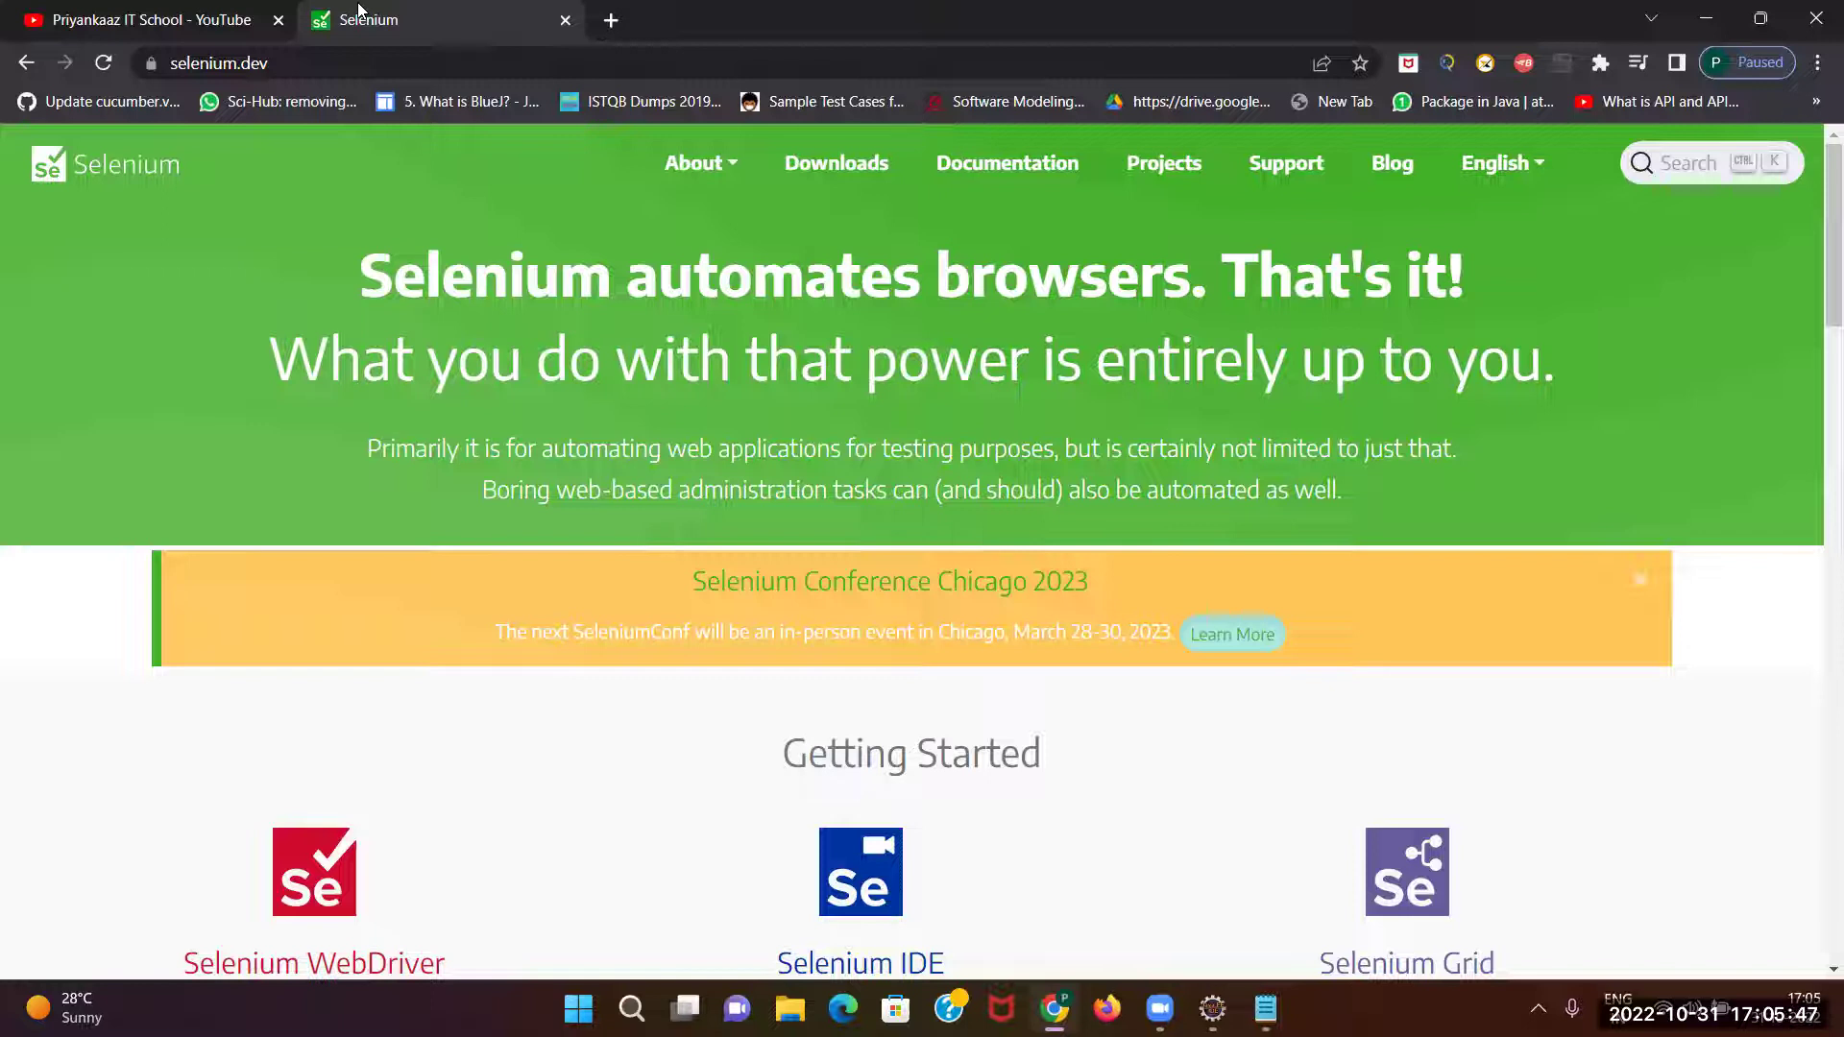
Follow the Edge documentation link on Selenium Downloads to the Edge WebDriver releases, then launch Edge.
left_click(833, 168)
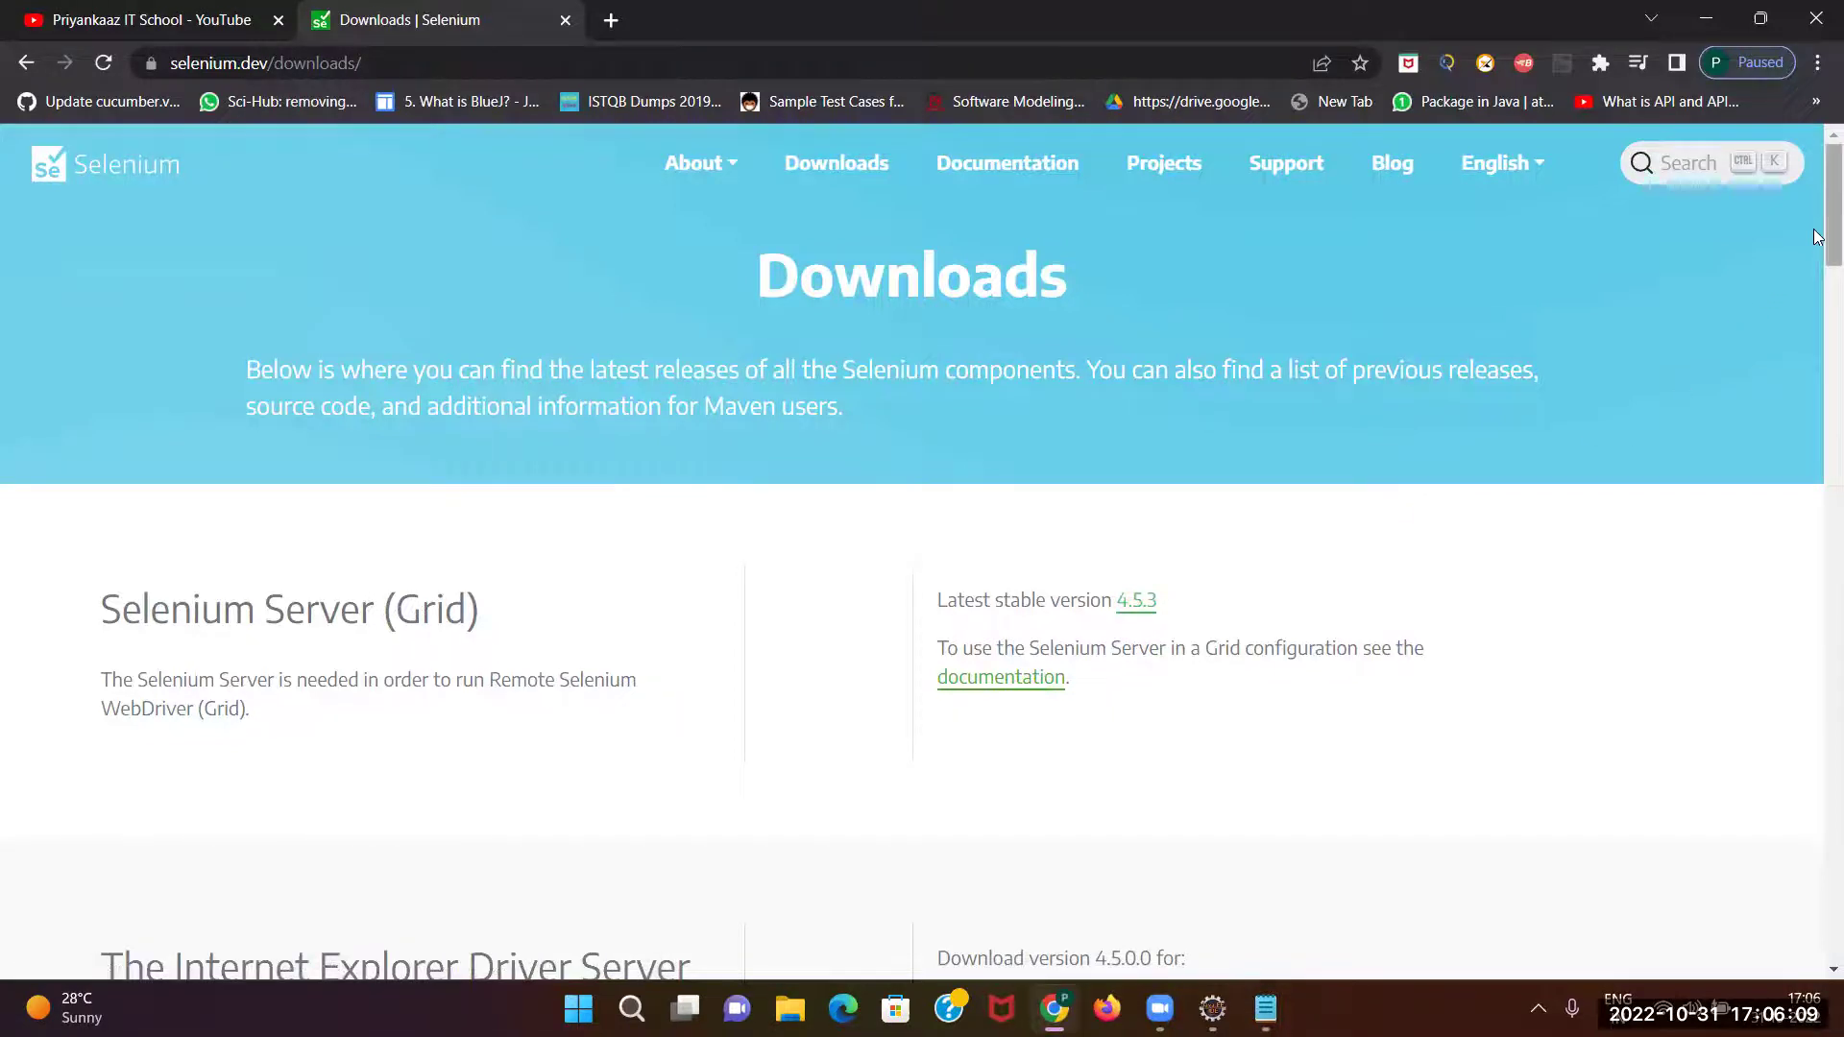
left_click_drag(1819, 239, 1819, 783)
scroll(1819, 769, "down", 2)
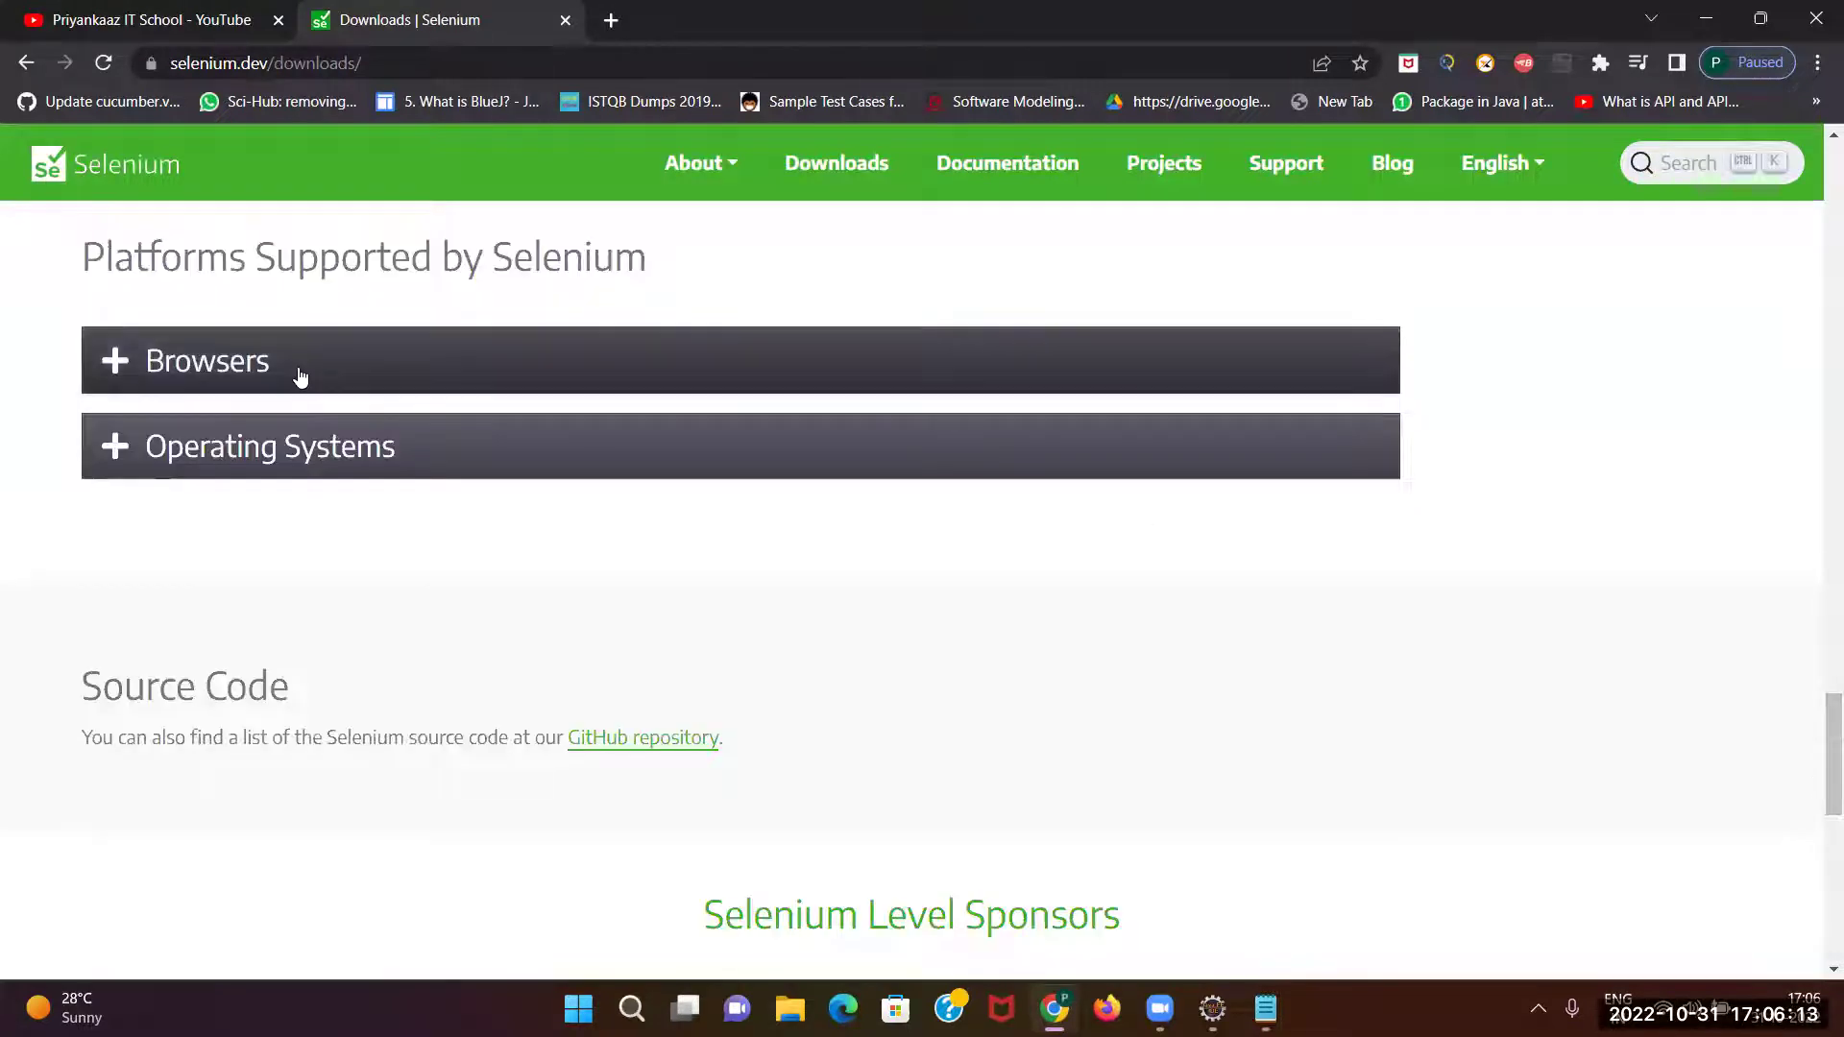
left_click(269, 369)
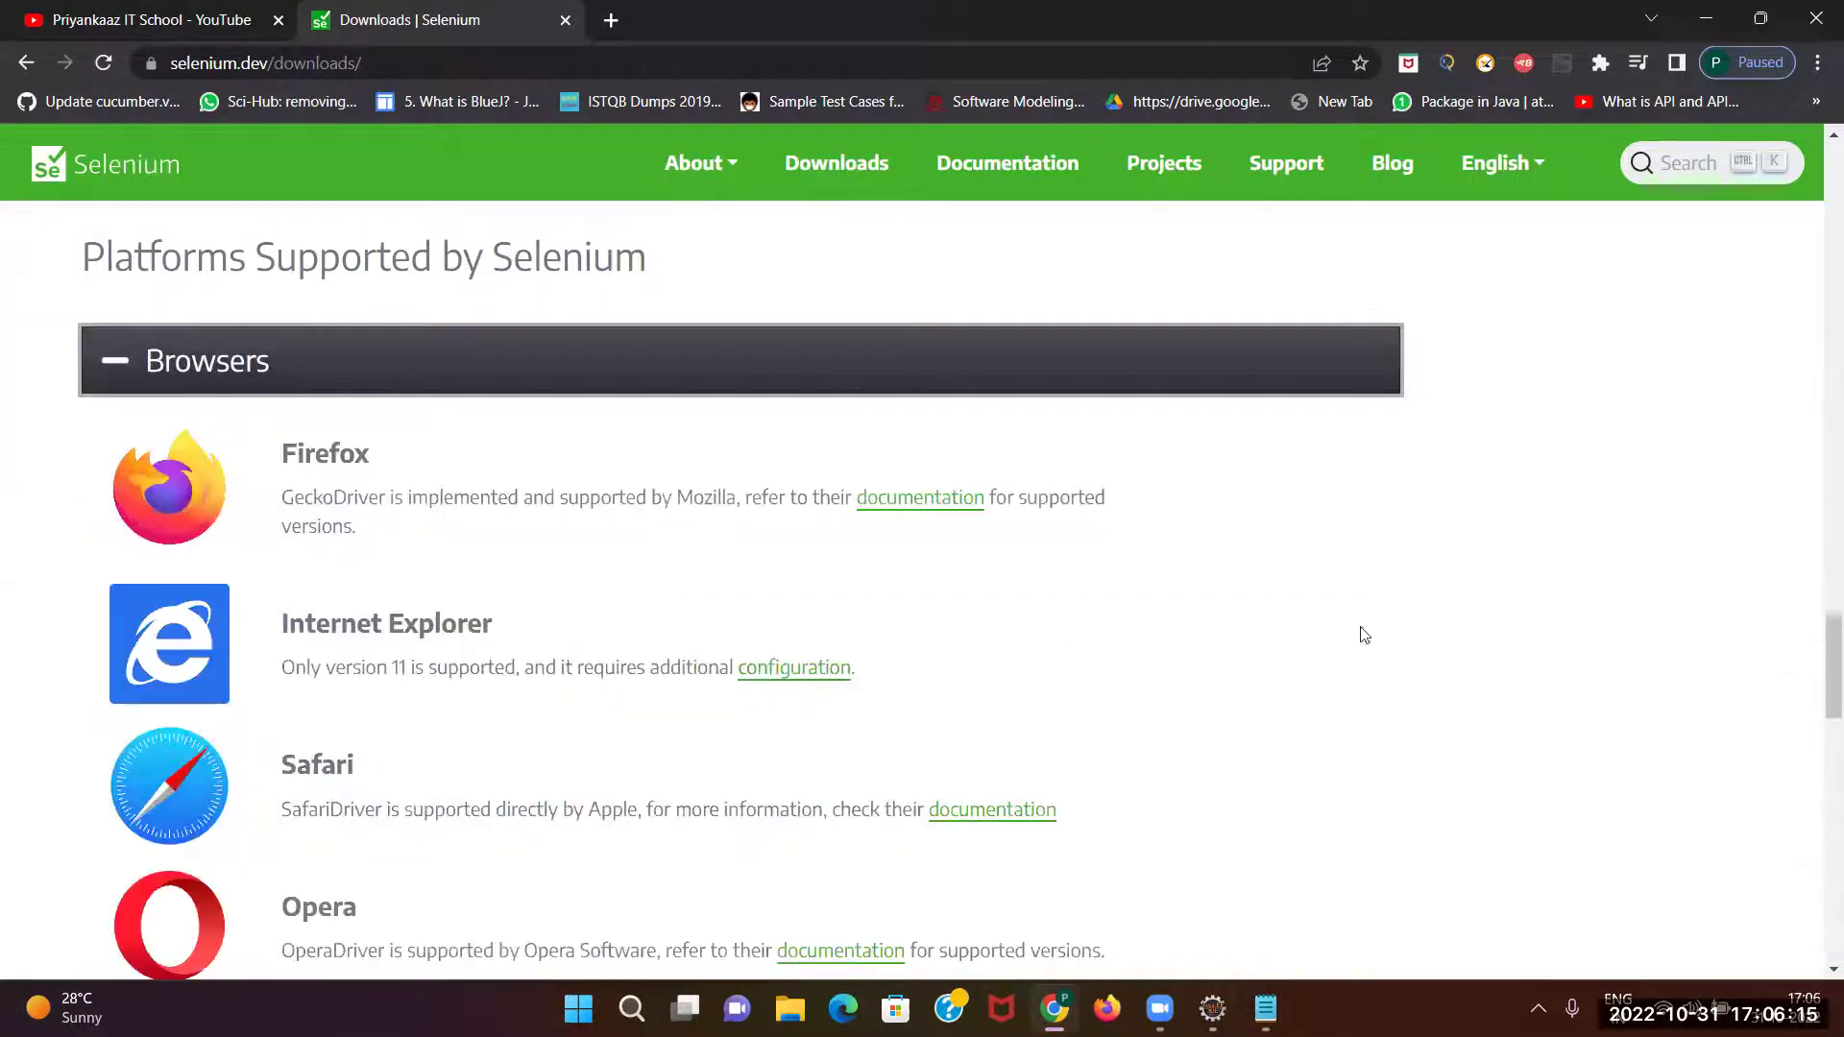
left_click_drag(1818, 671, 1820, 765)
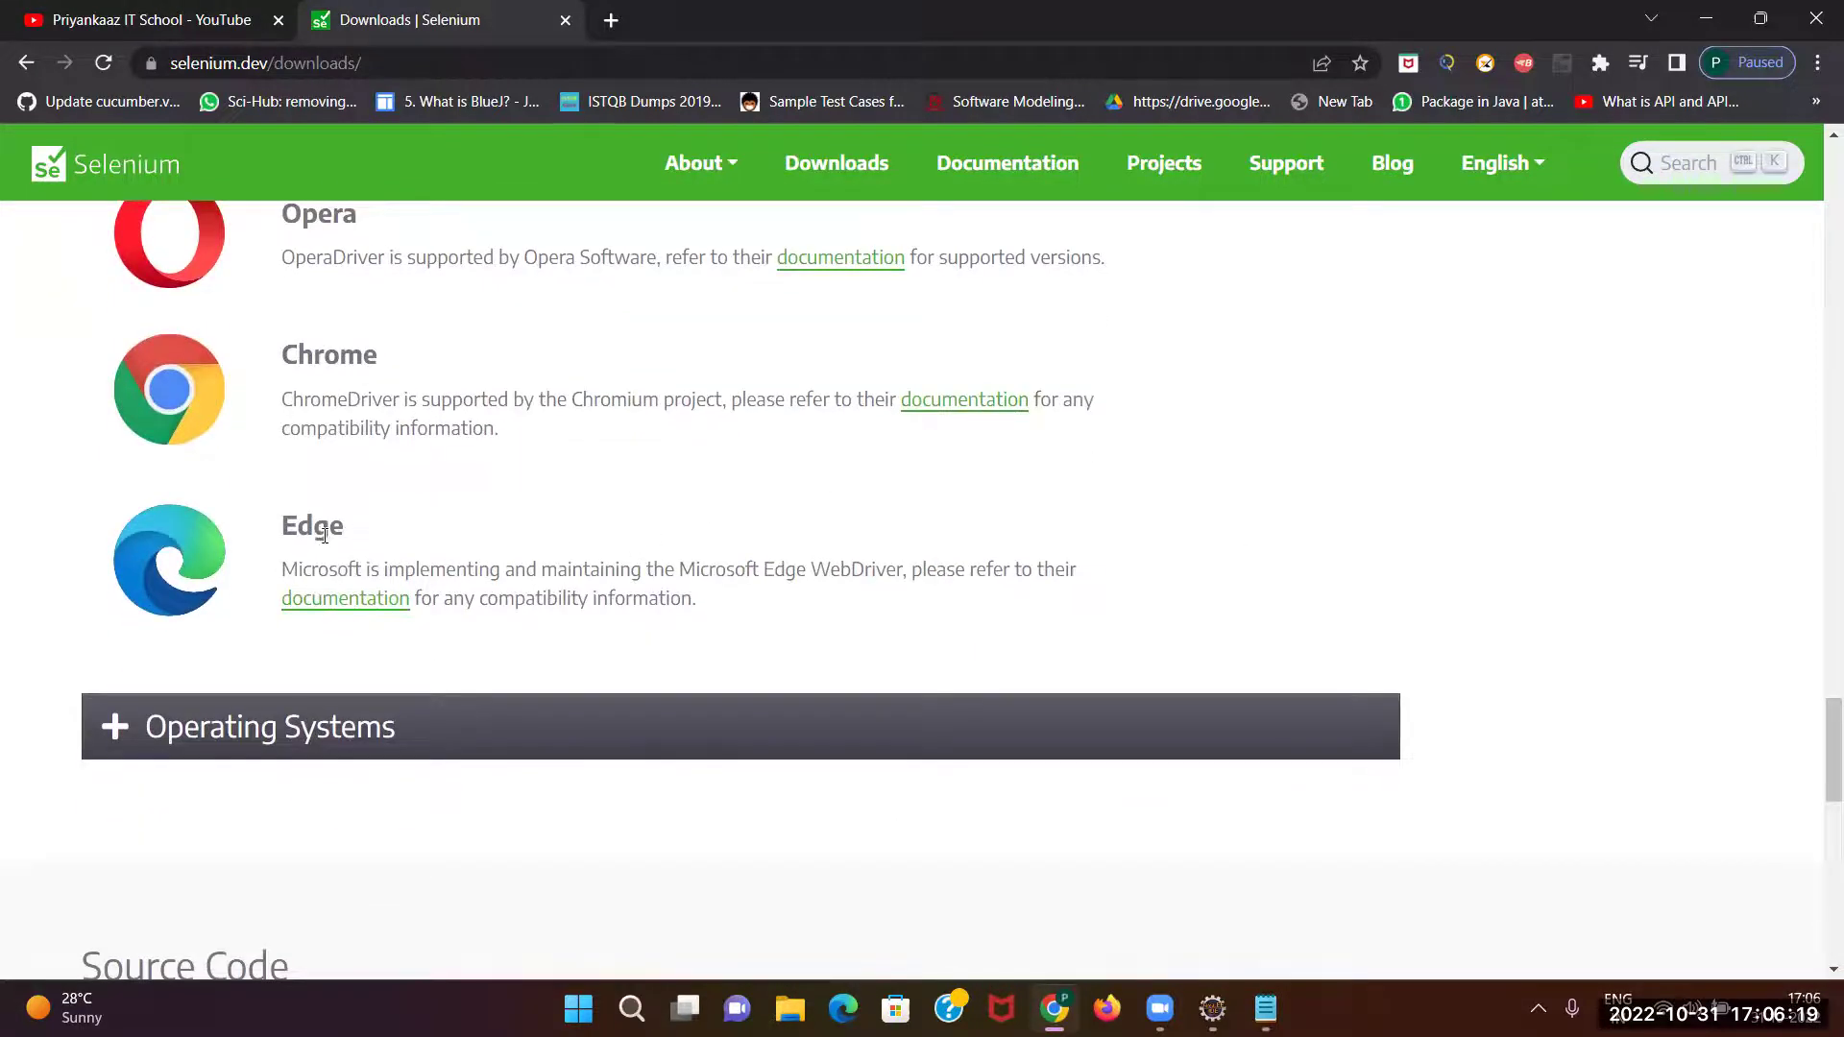
left_click(374, 611)
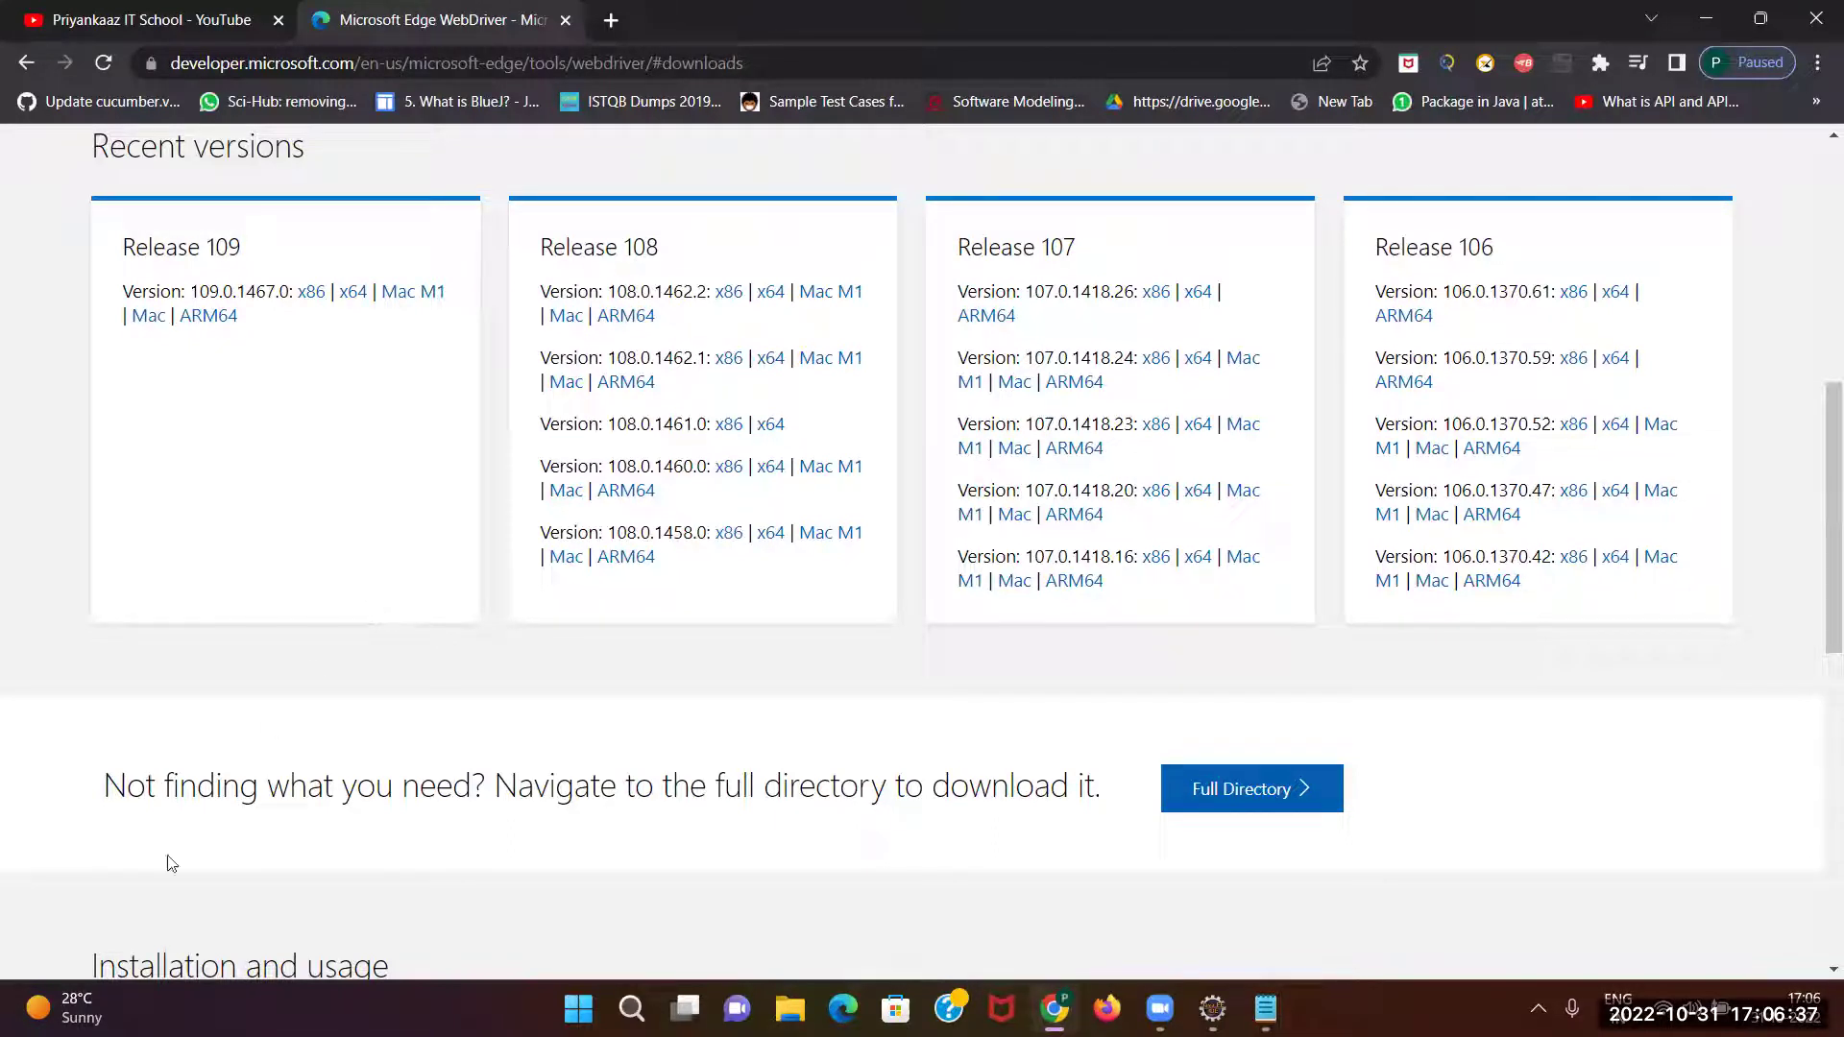
left_click(843, 1008)
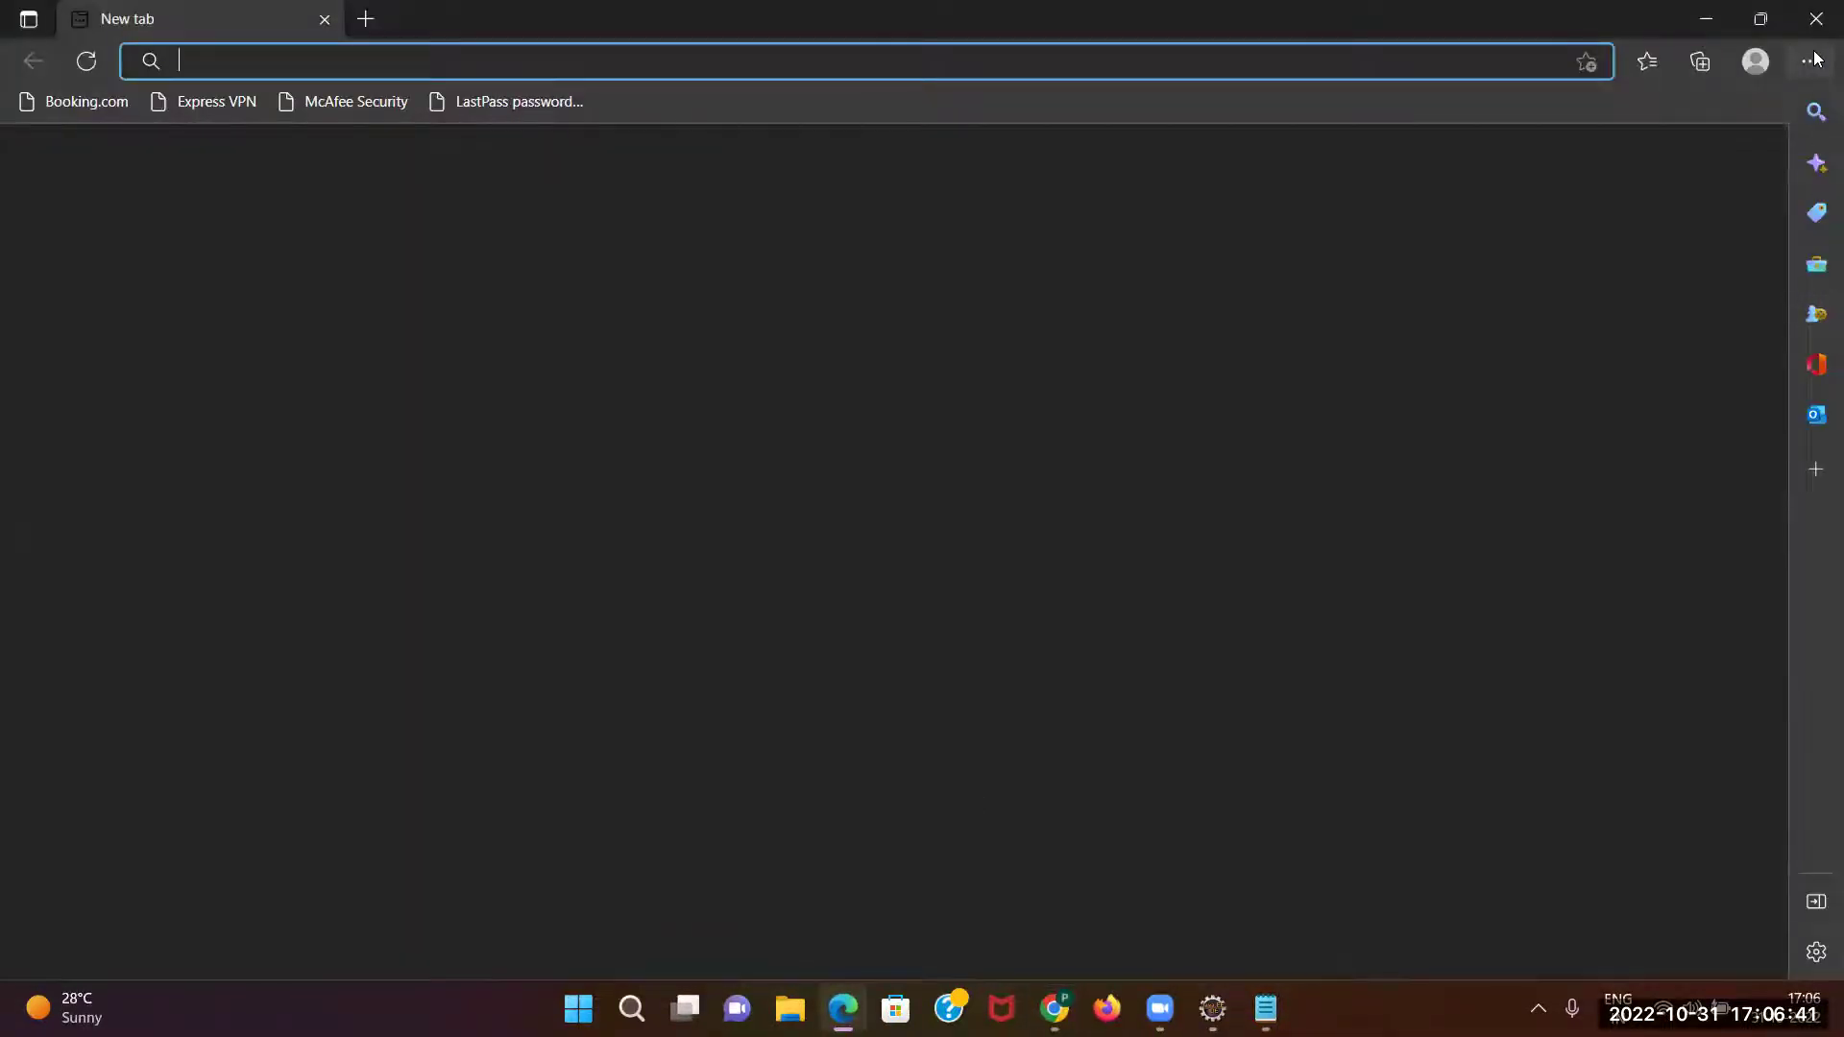
left_click(1810, 64)
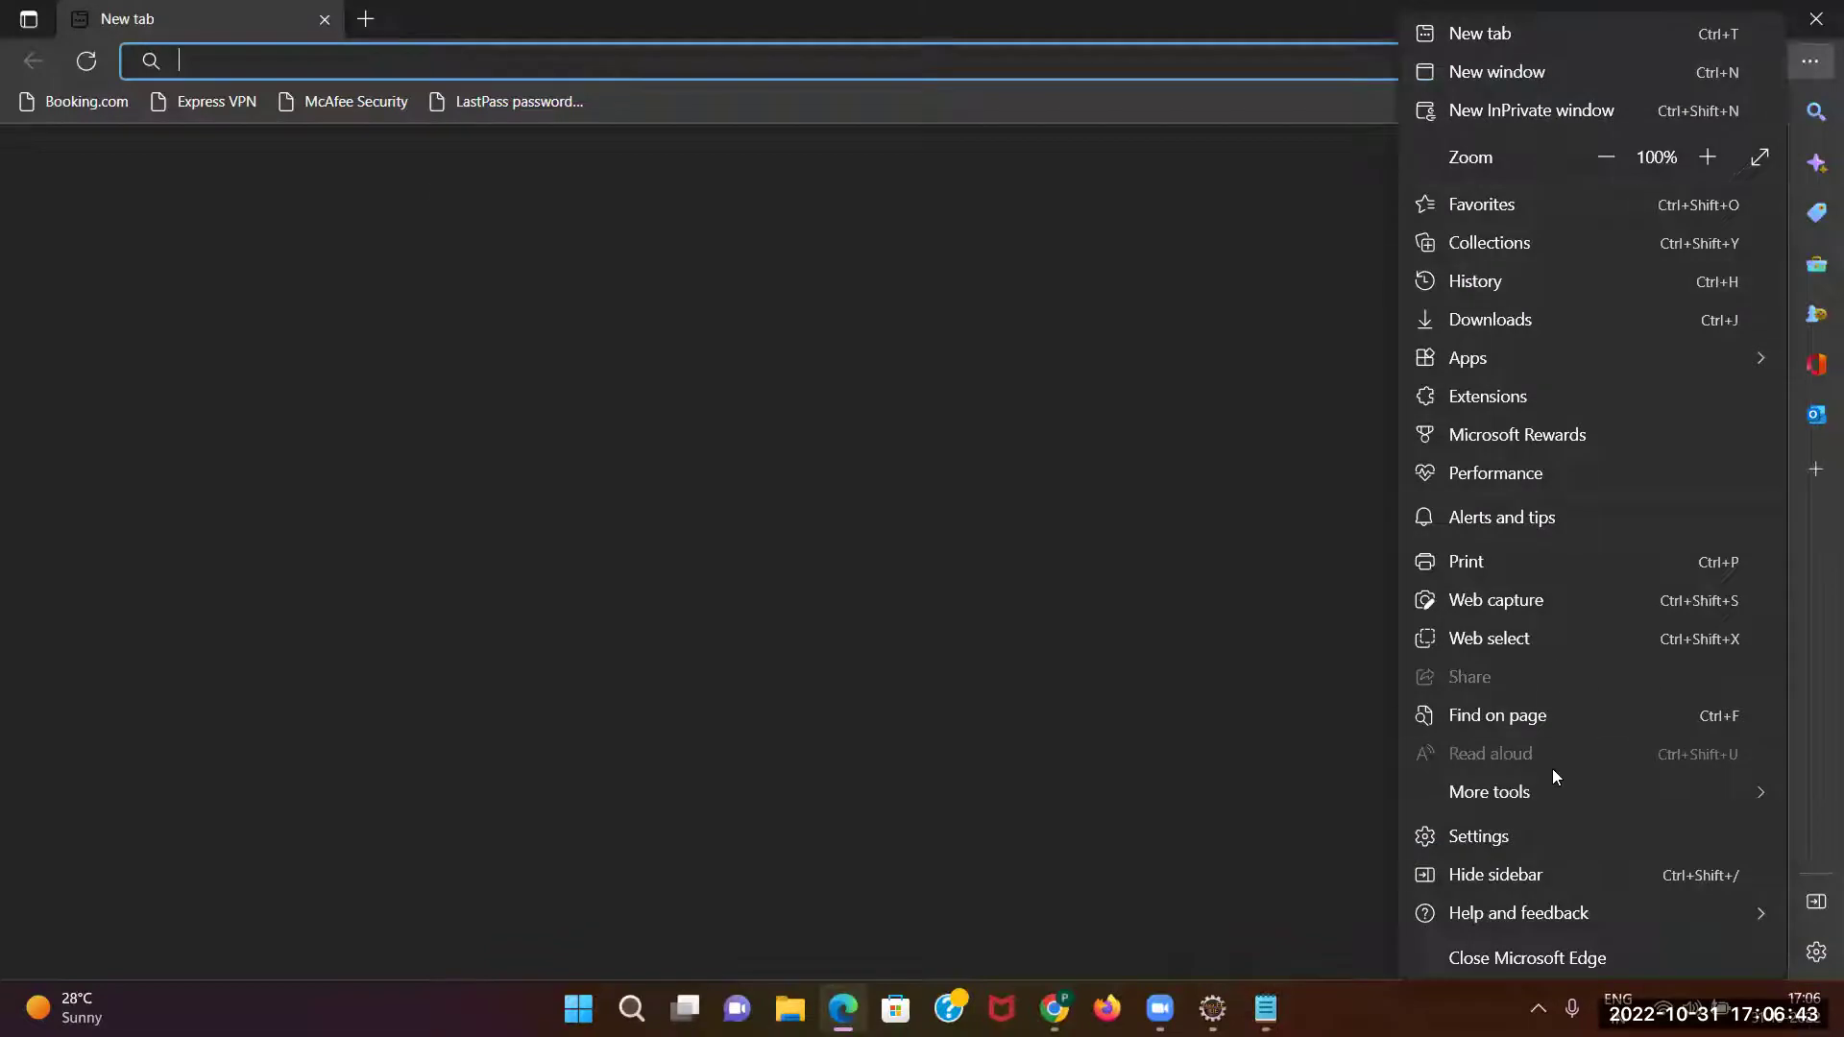
Confirm in About Microsoft Edge that the version is 107.0.1418.26, then close Edge.
mouse_move(1521, 912)
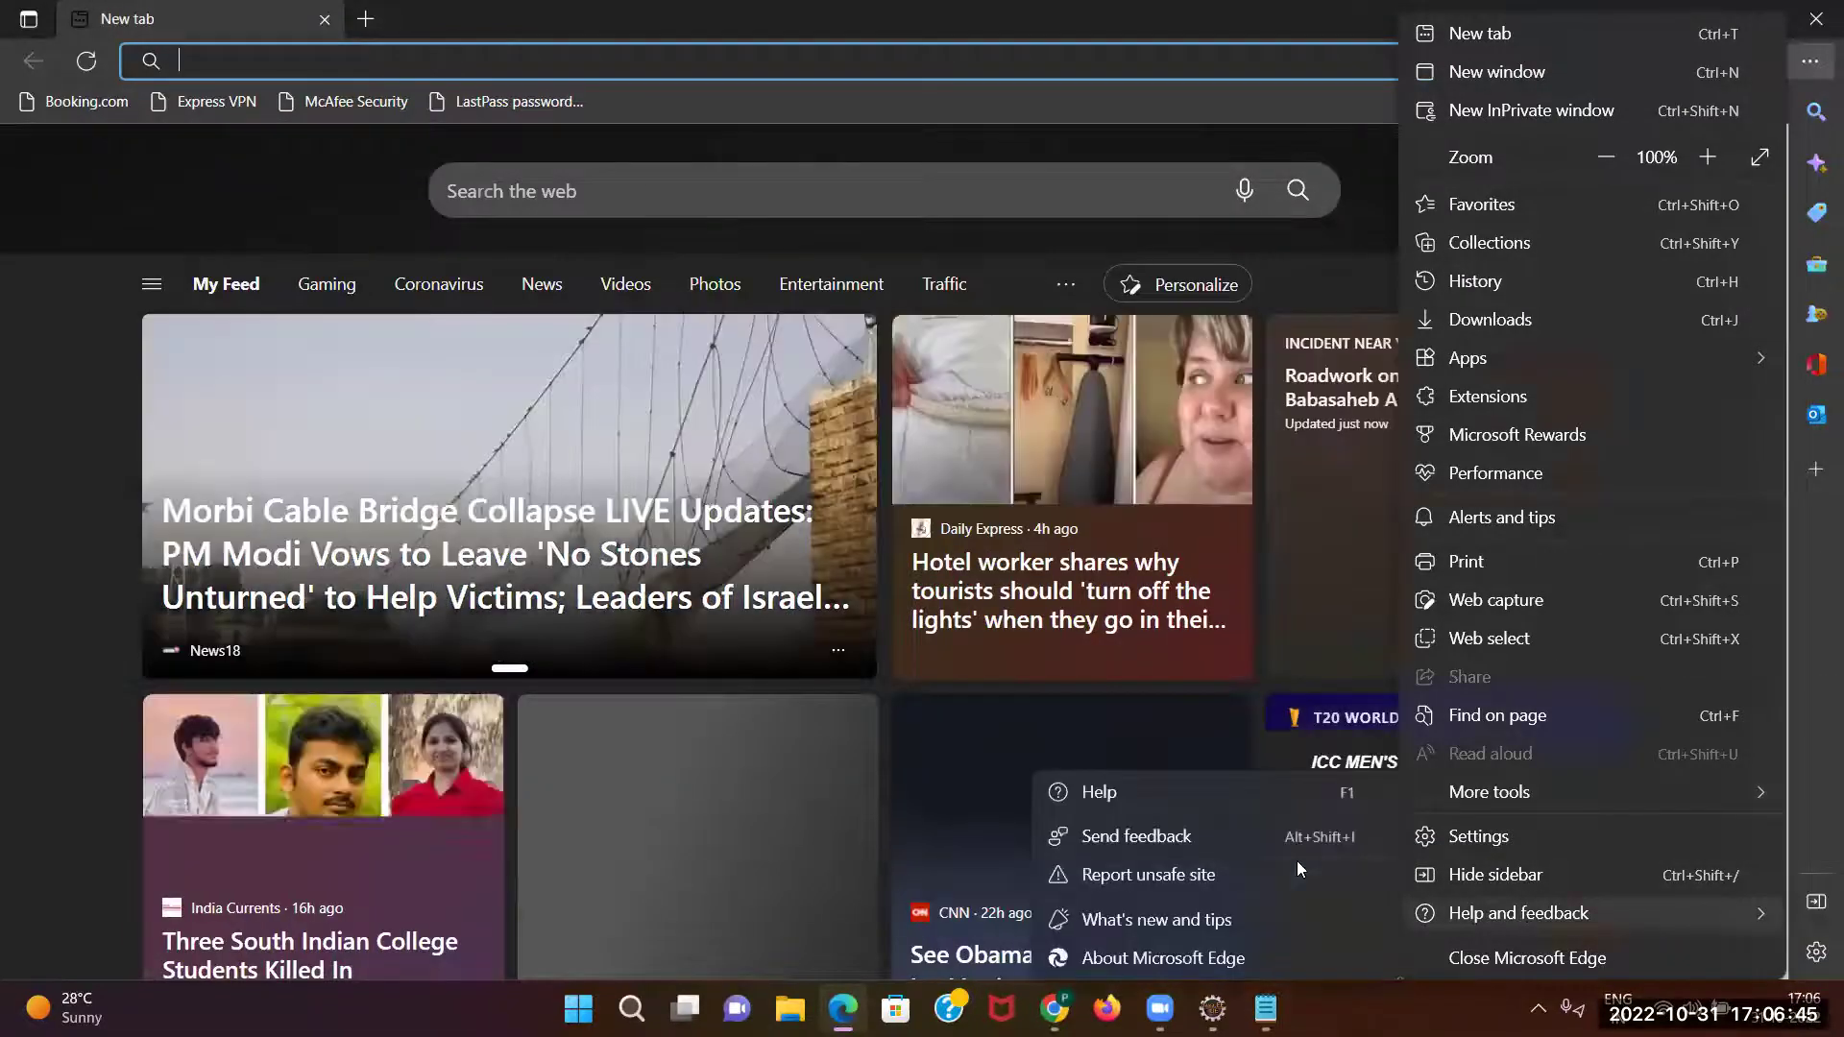
left_click(1162, 958)
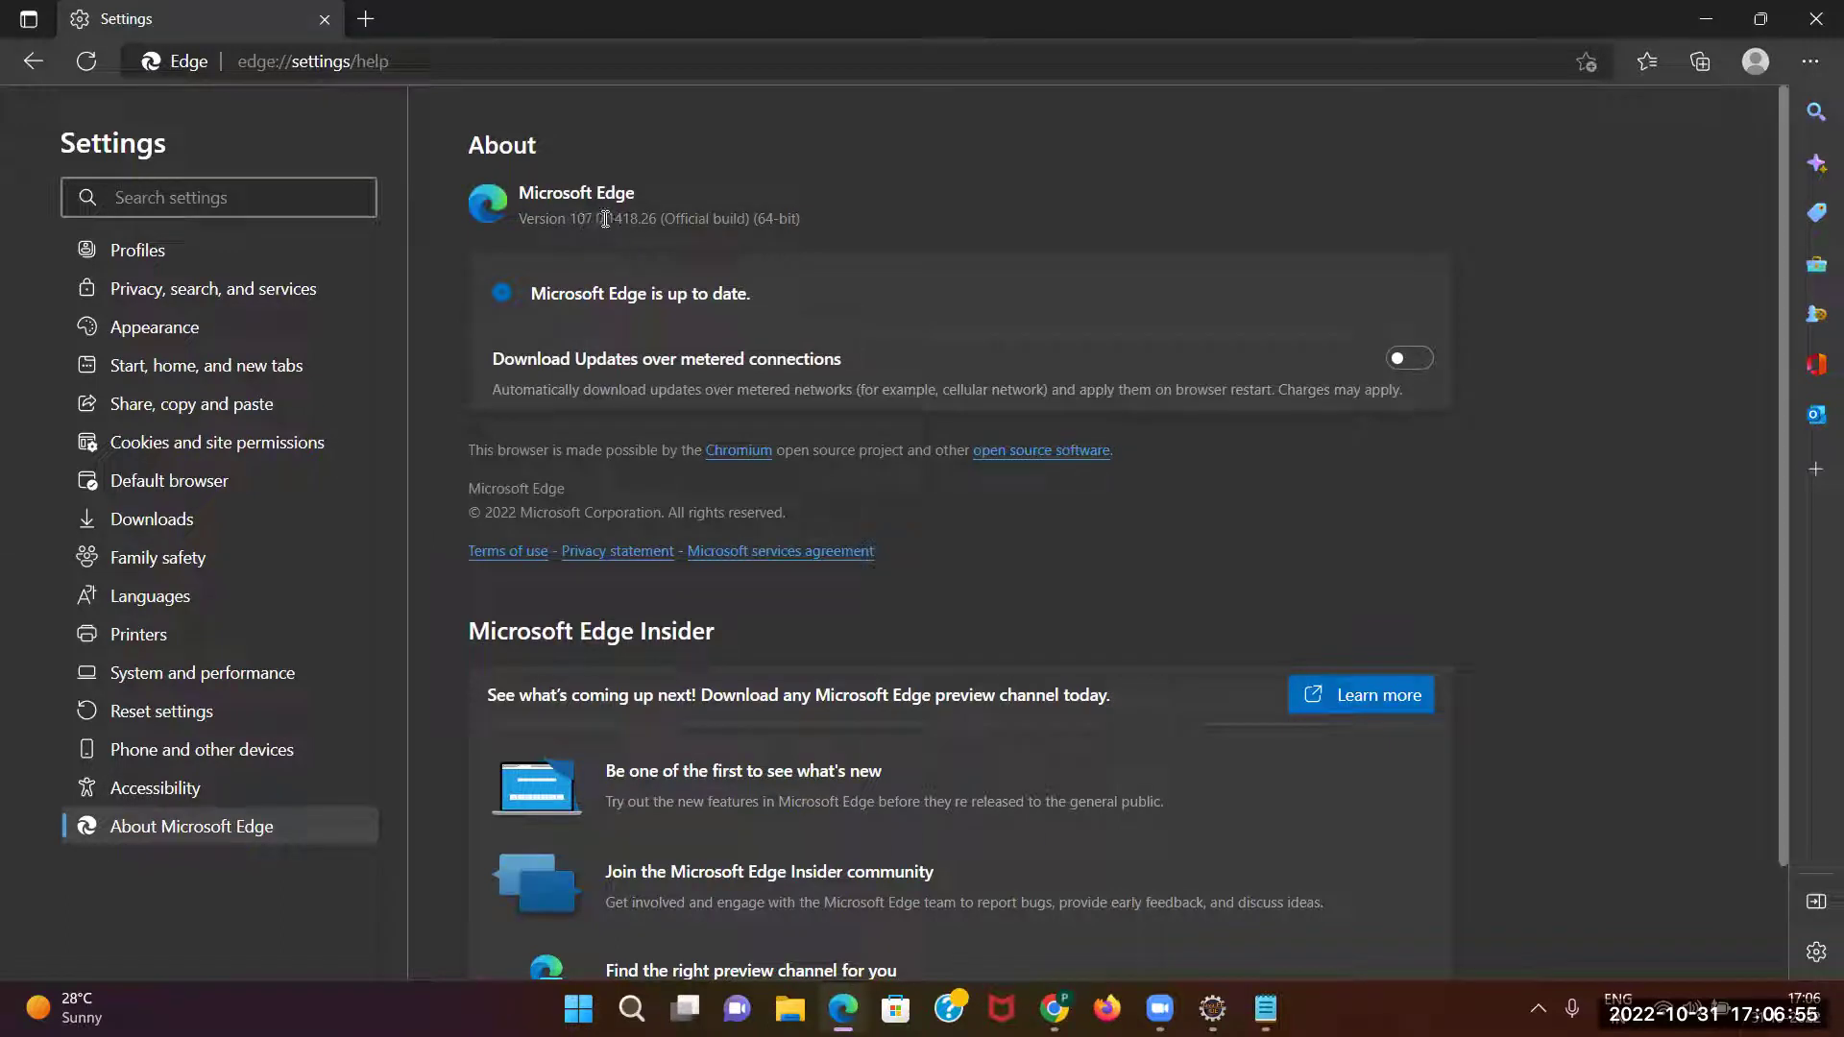
left_click(1810, 26)
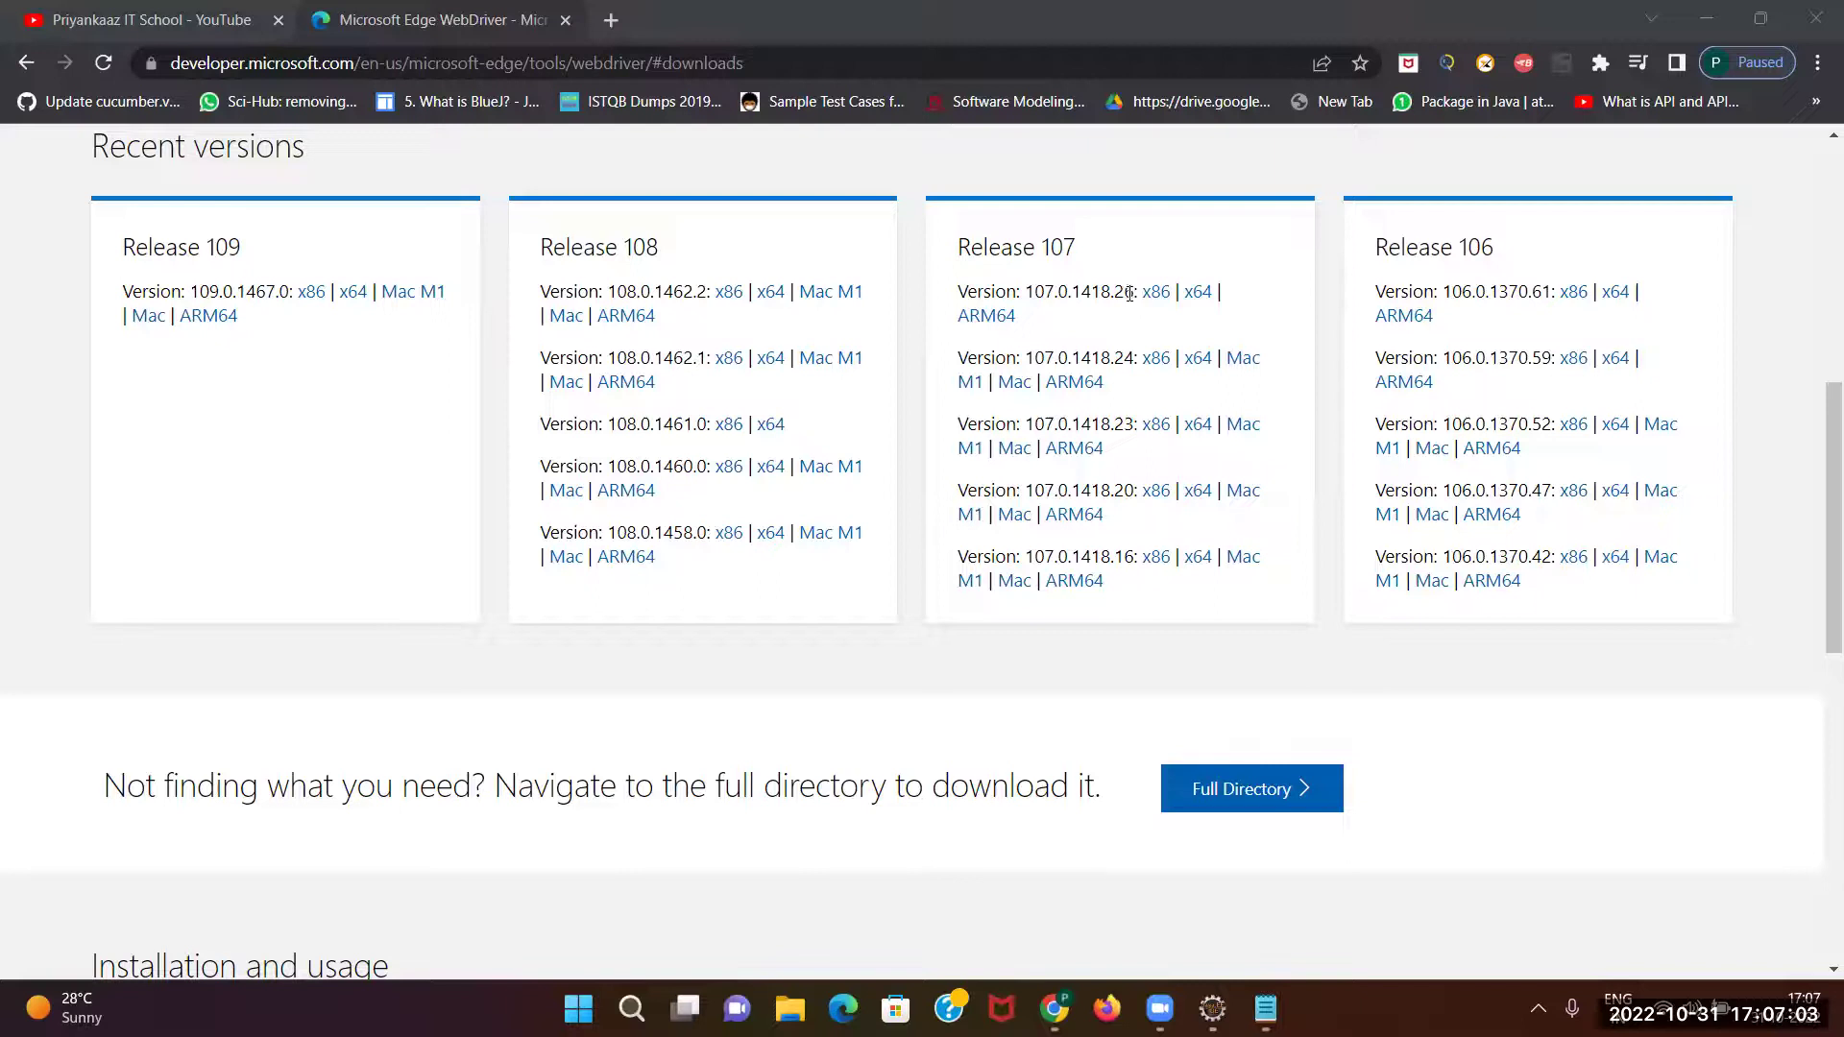
Download the x64 Edge driver for 107.0.1418.26 as edgedriver_win64.zip and open it.
left_click(1200, 304)
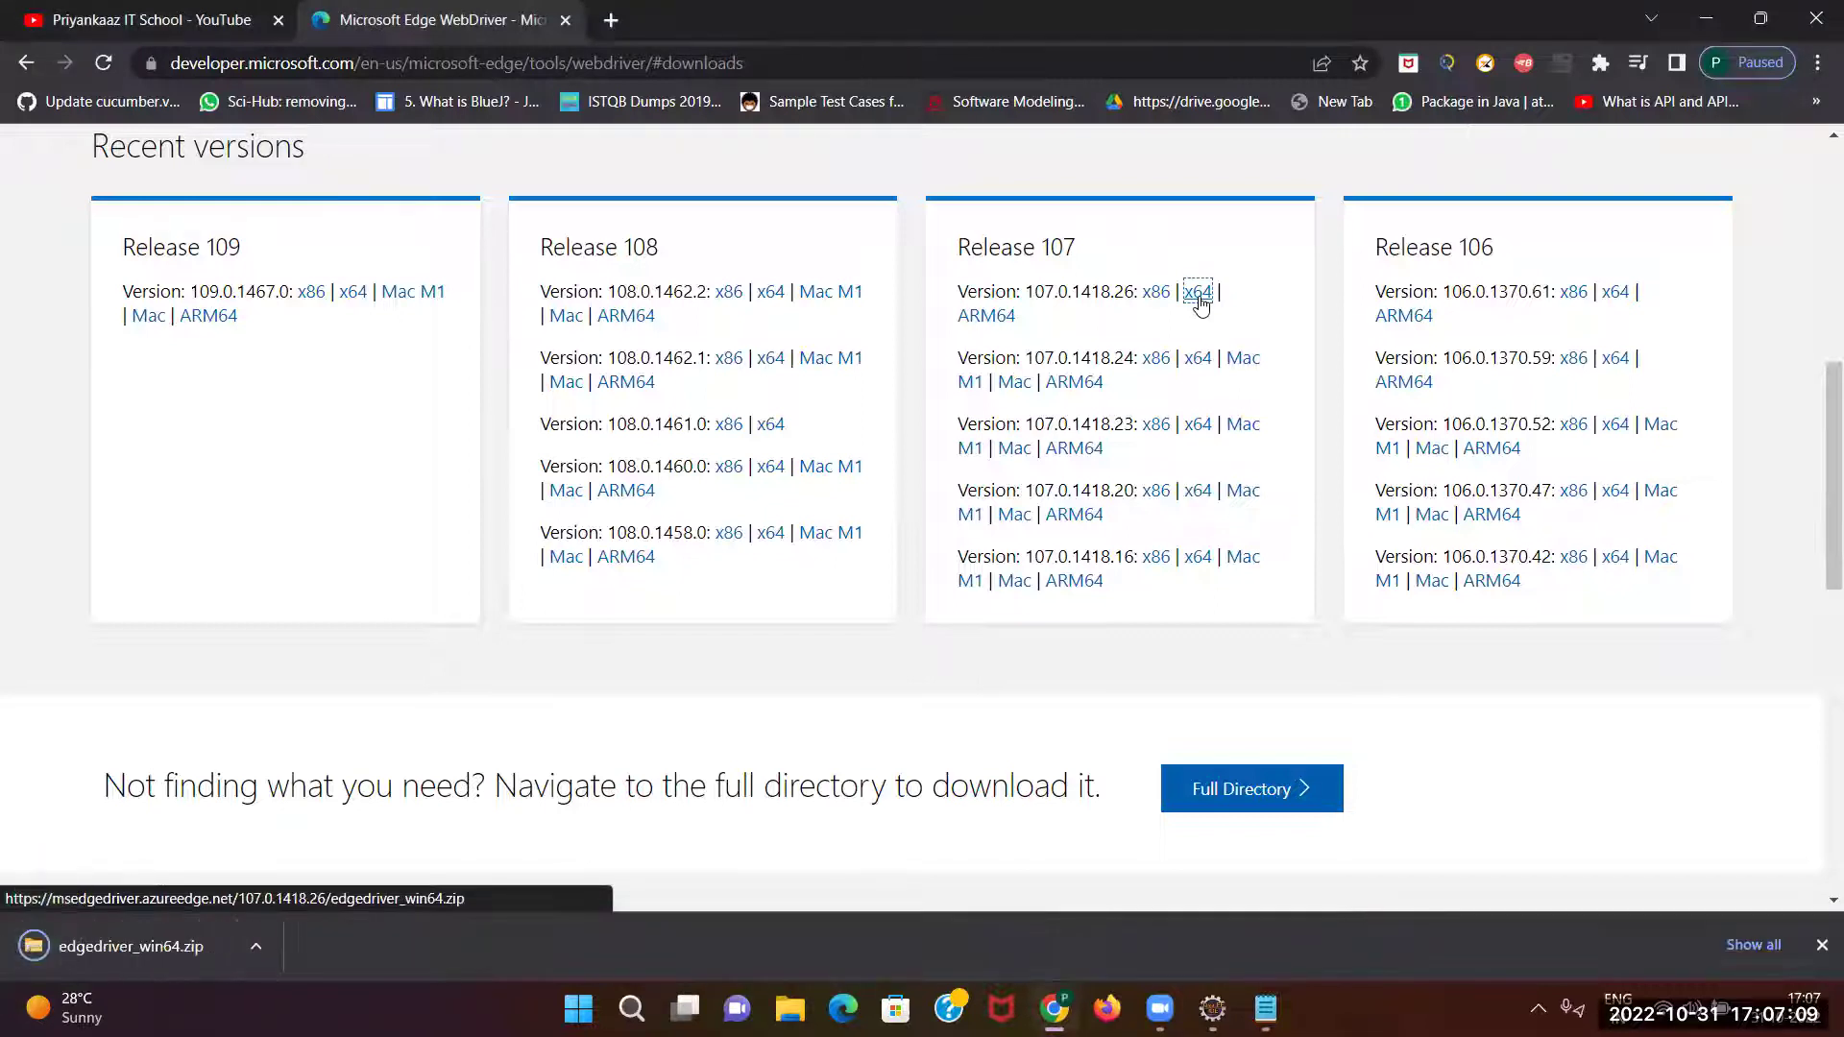
left_click(136, 966)
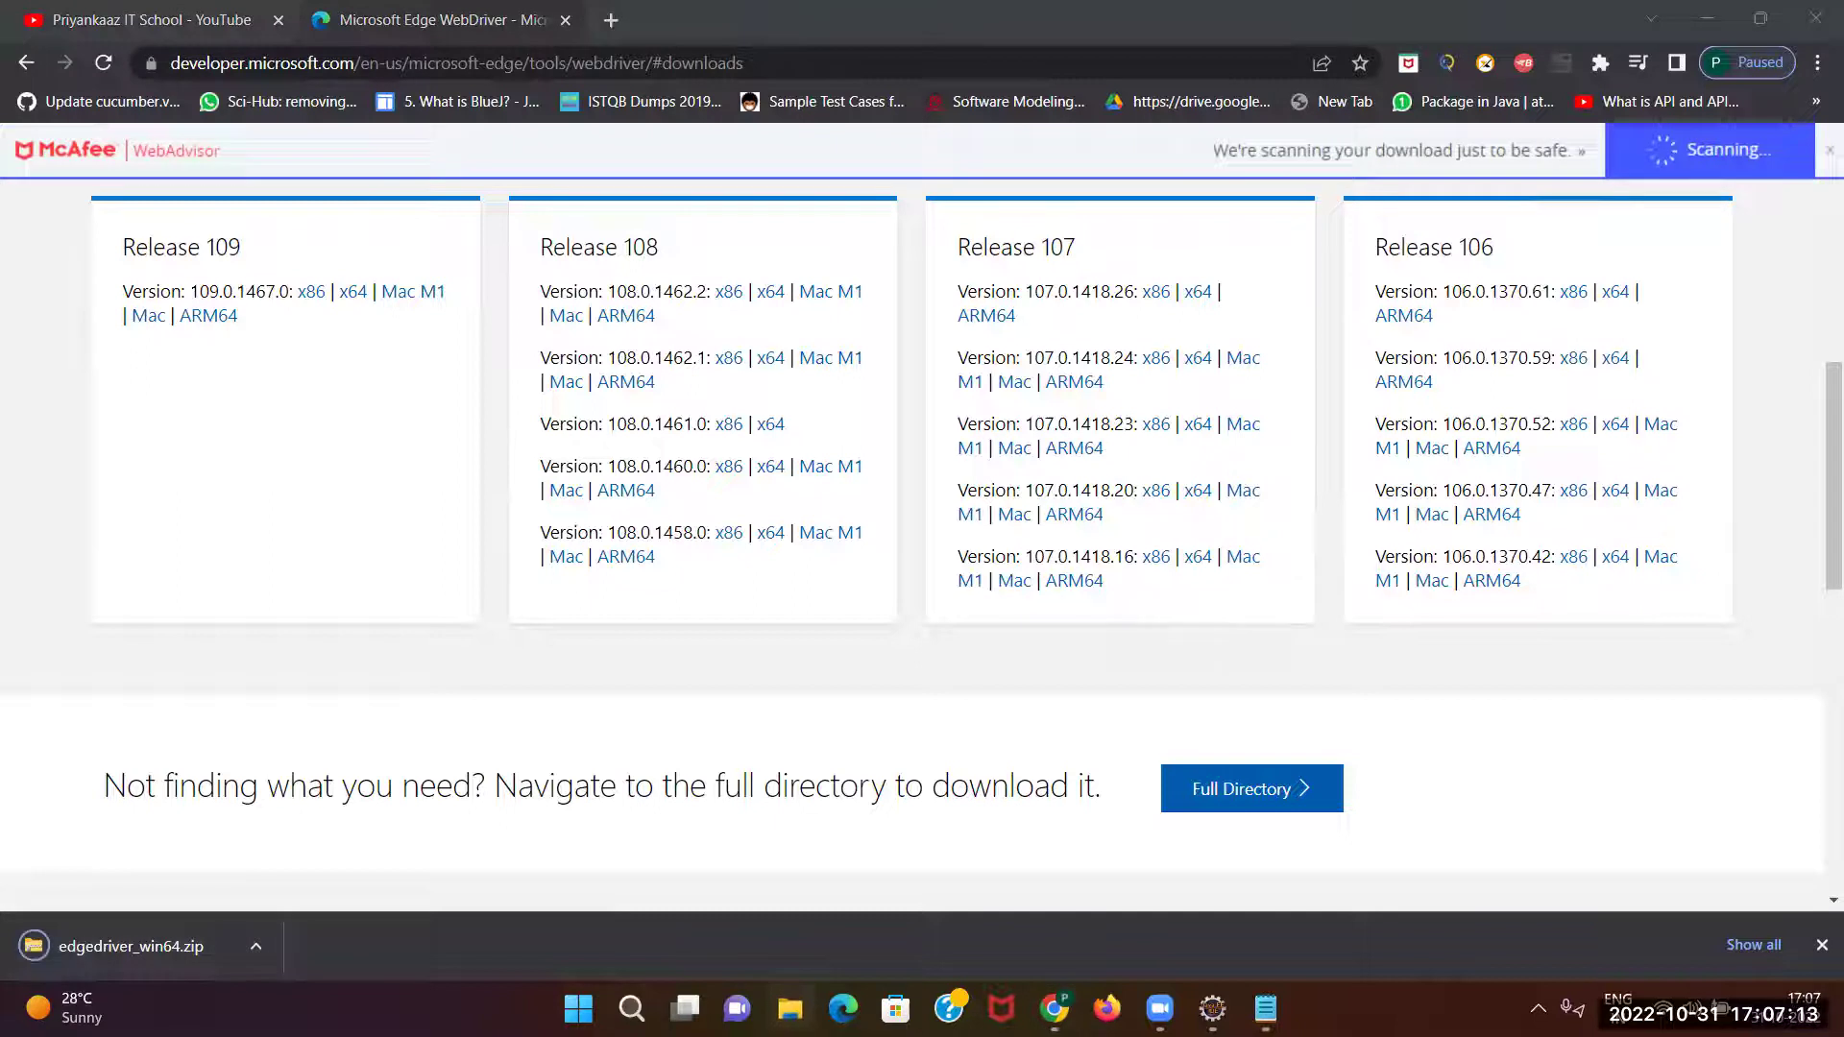